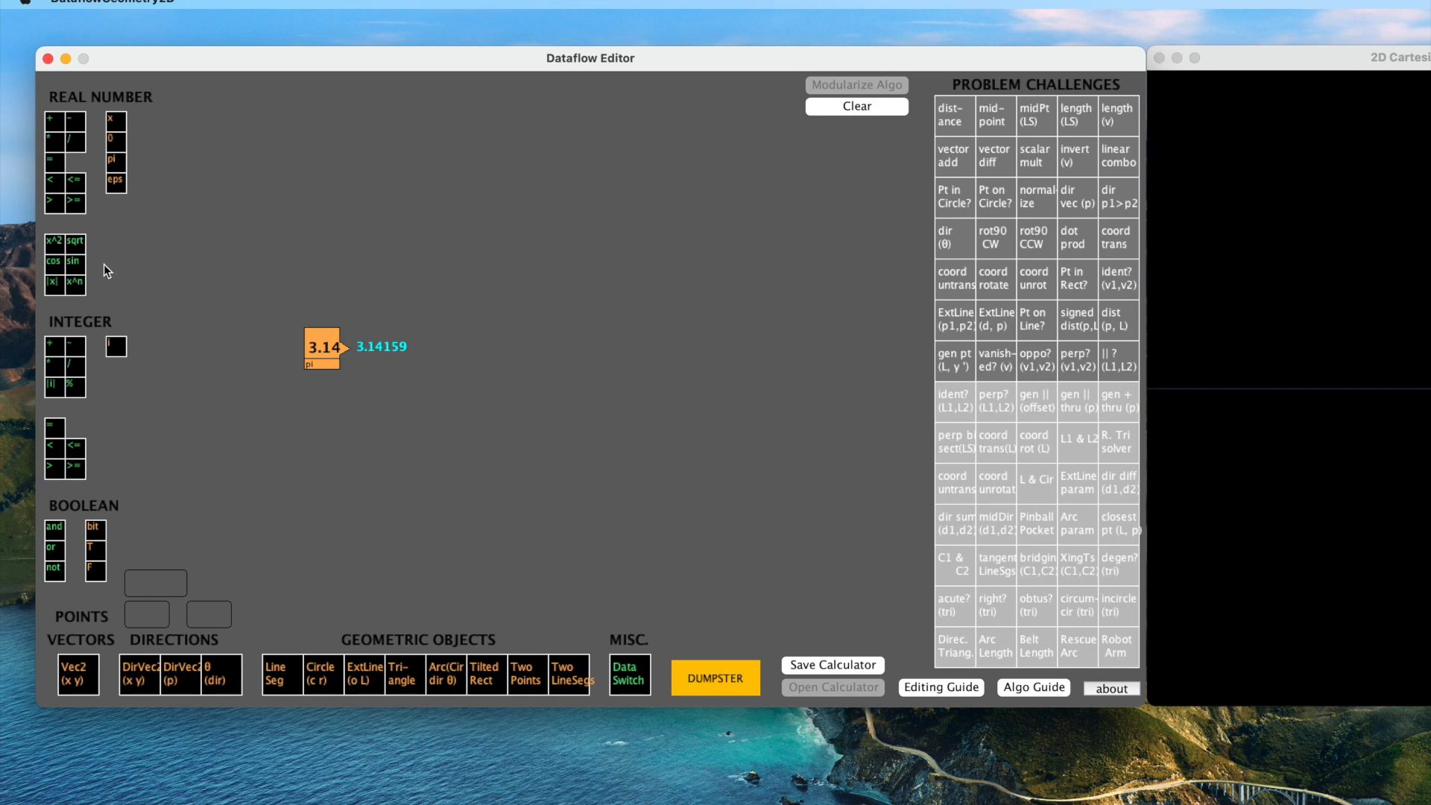
# Add cos, sin, x^2 and sqrt function nodes for real numbers to the dataflow.
pyautogui.click(54, 270)
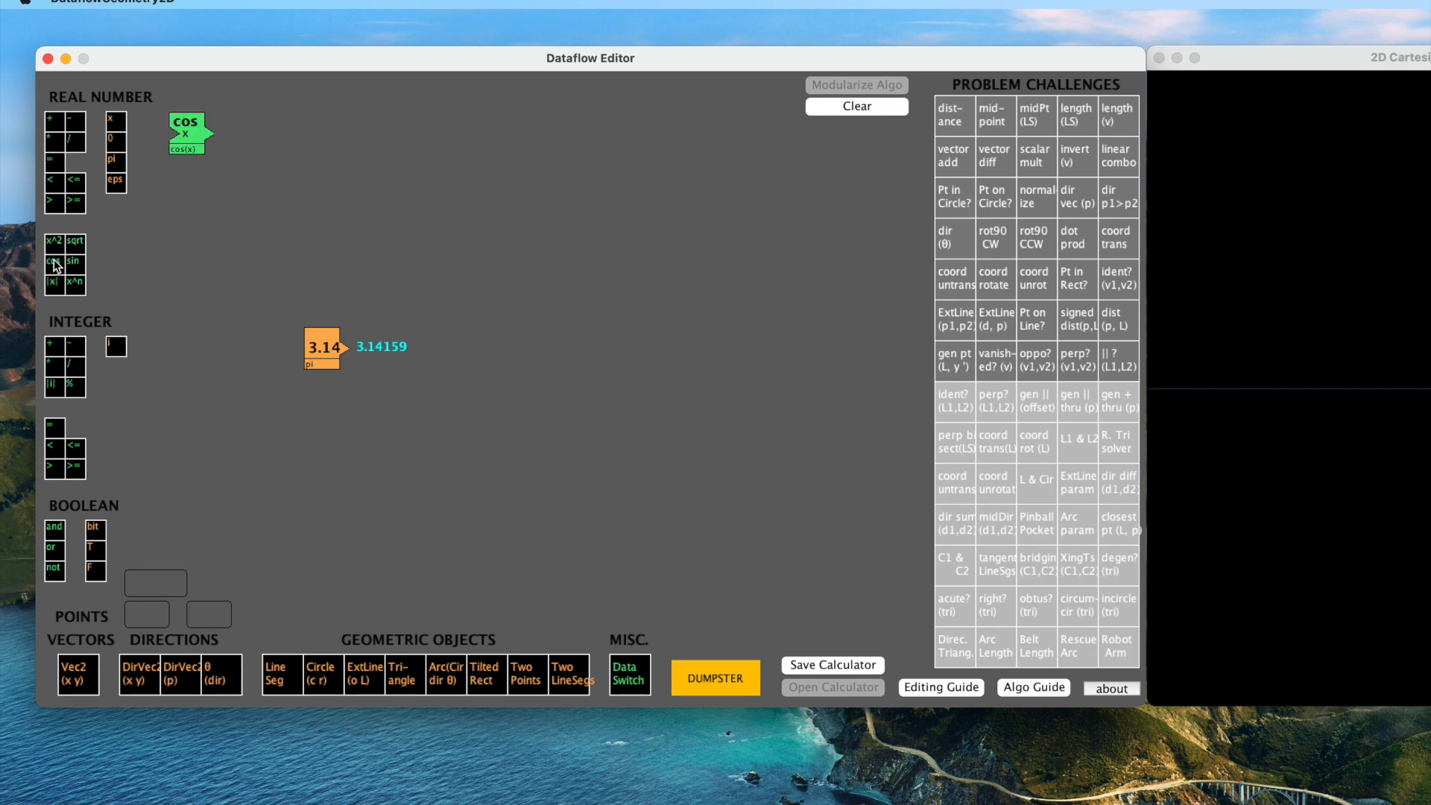
pyautogui.click(74, 266)
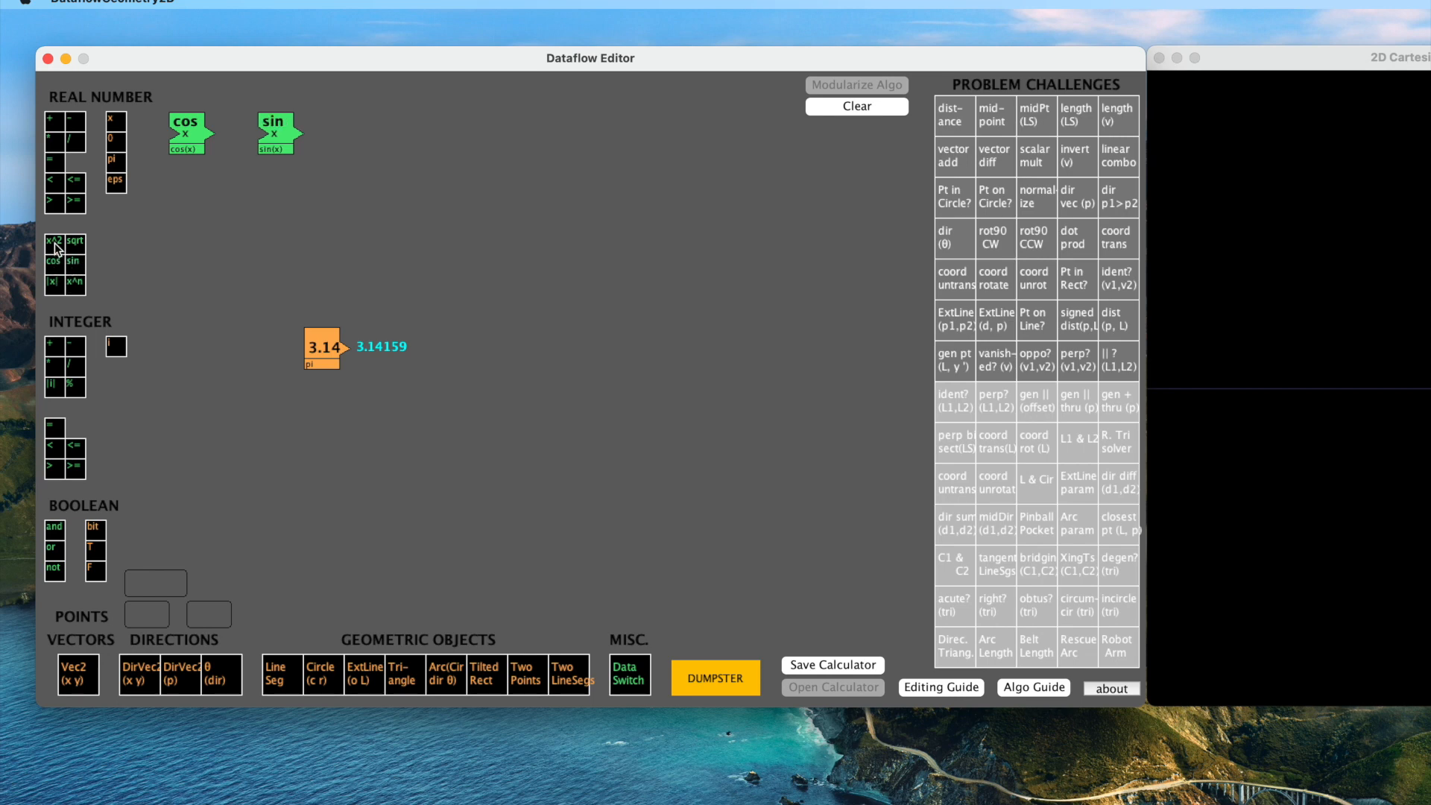
pyautogui.click(54, 245)
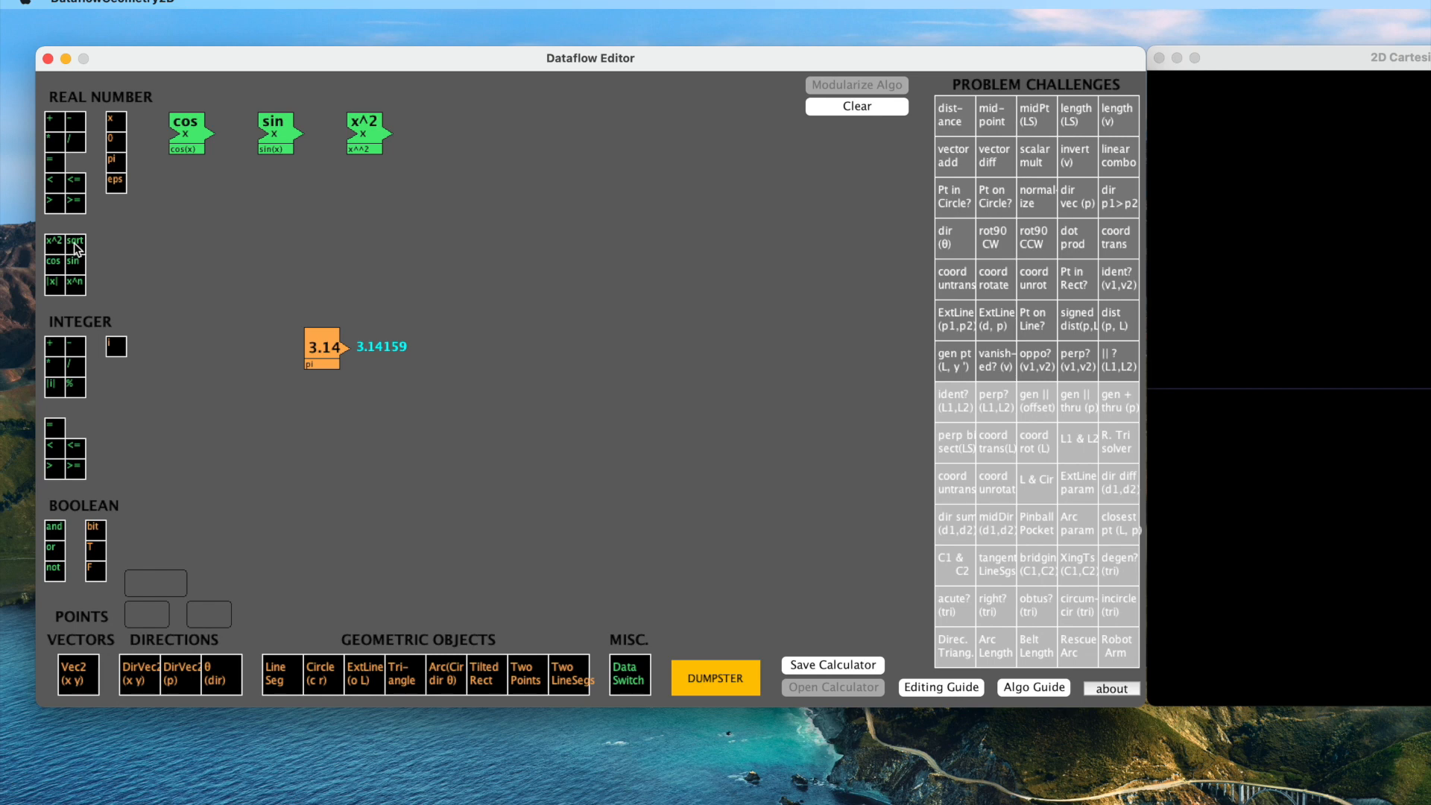
pyautogui.click(75, 244)
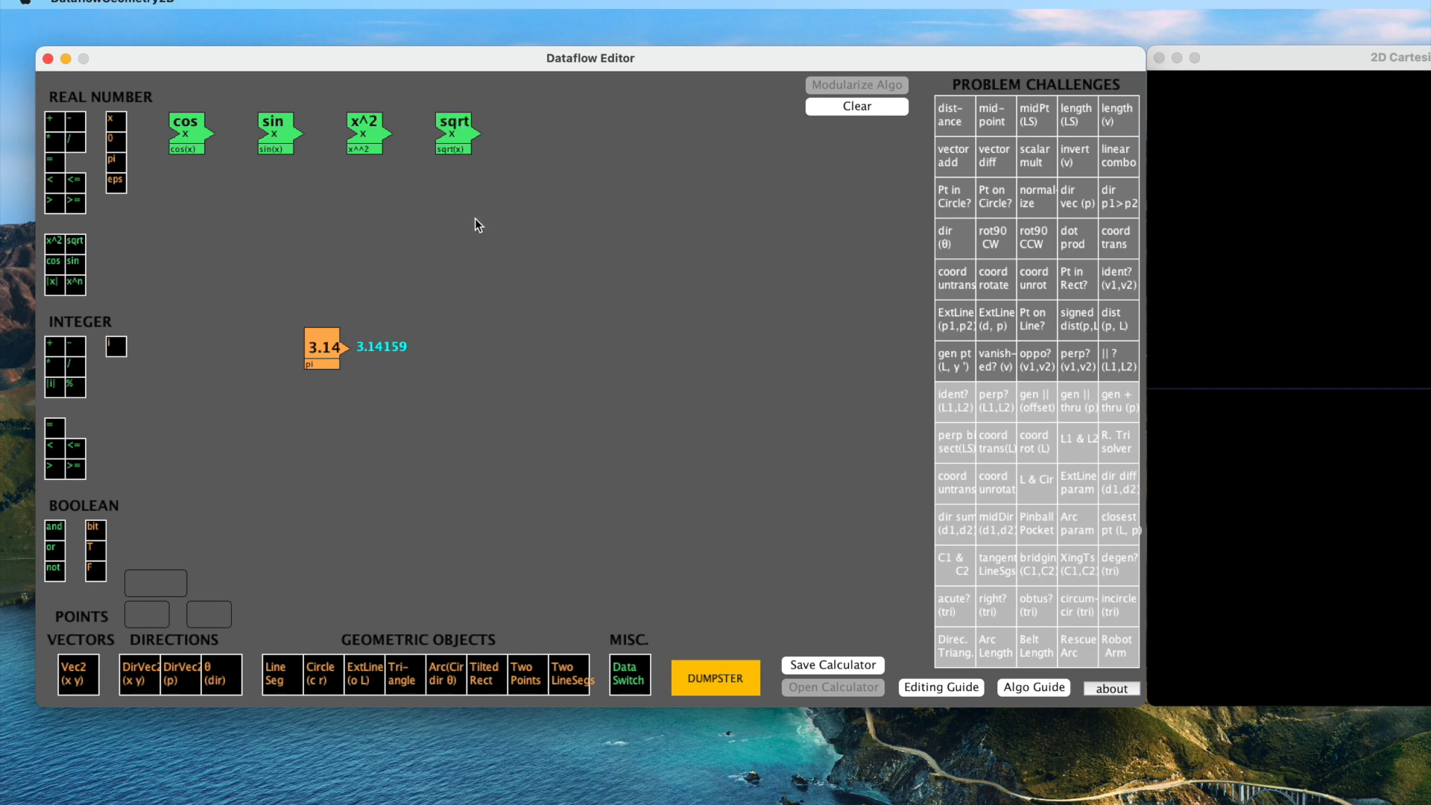
# Arrange the cos, sin, x^2 and sqrt nodes in a vertical column to the right of the pi node.
pyautogui.moveTo(458, 134); pyautogui.dragTo(543, 464)
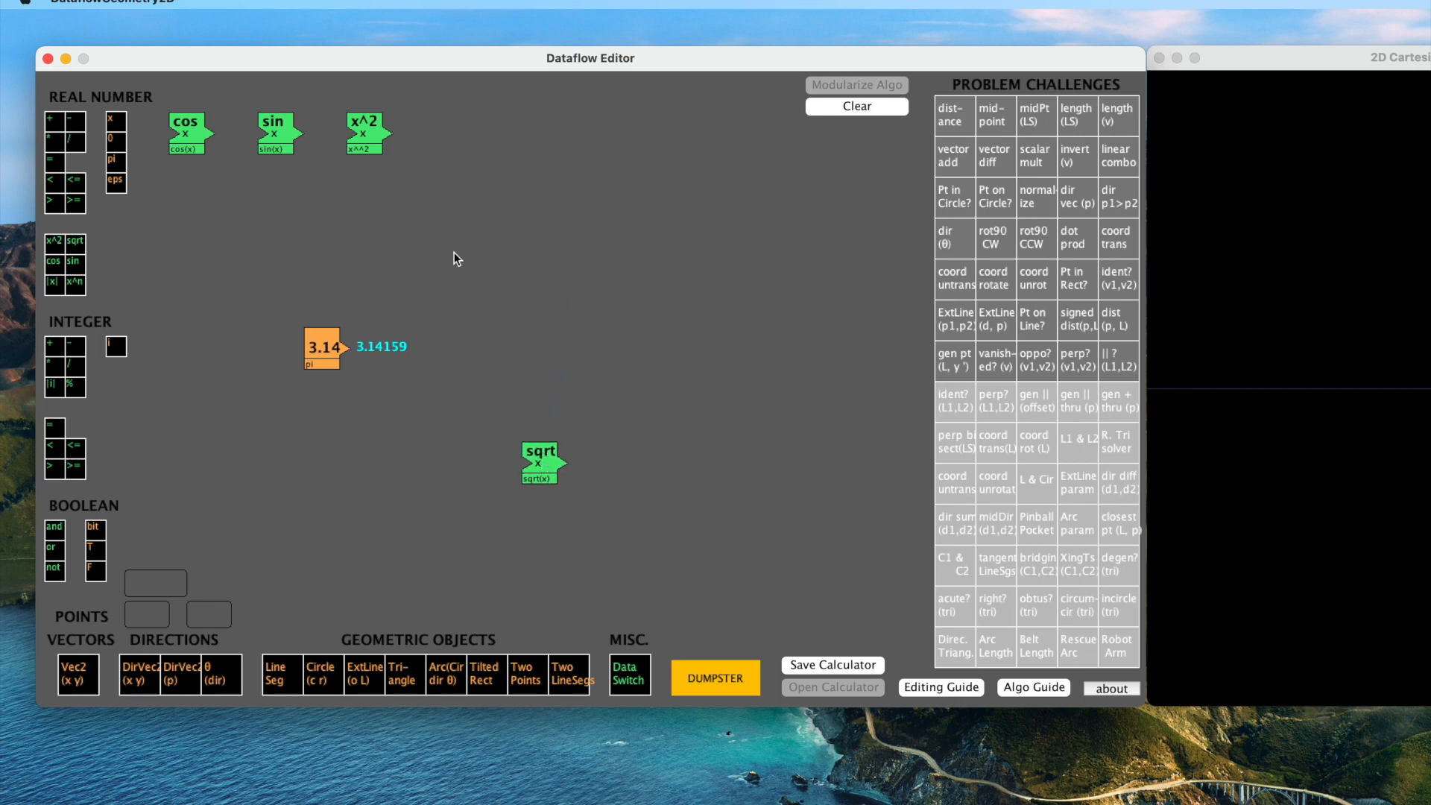
pyautogui.moveTo(373, 133); pyautogui.dragTo(544, 391)
pyautogui.moveTo(276, 133); pyautogui.dragTo(535, 306)
pyautogui.moveTo(199, 131); pyautogui.dragTo(540, 224)
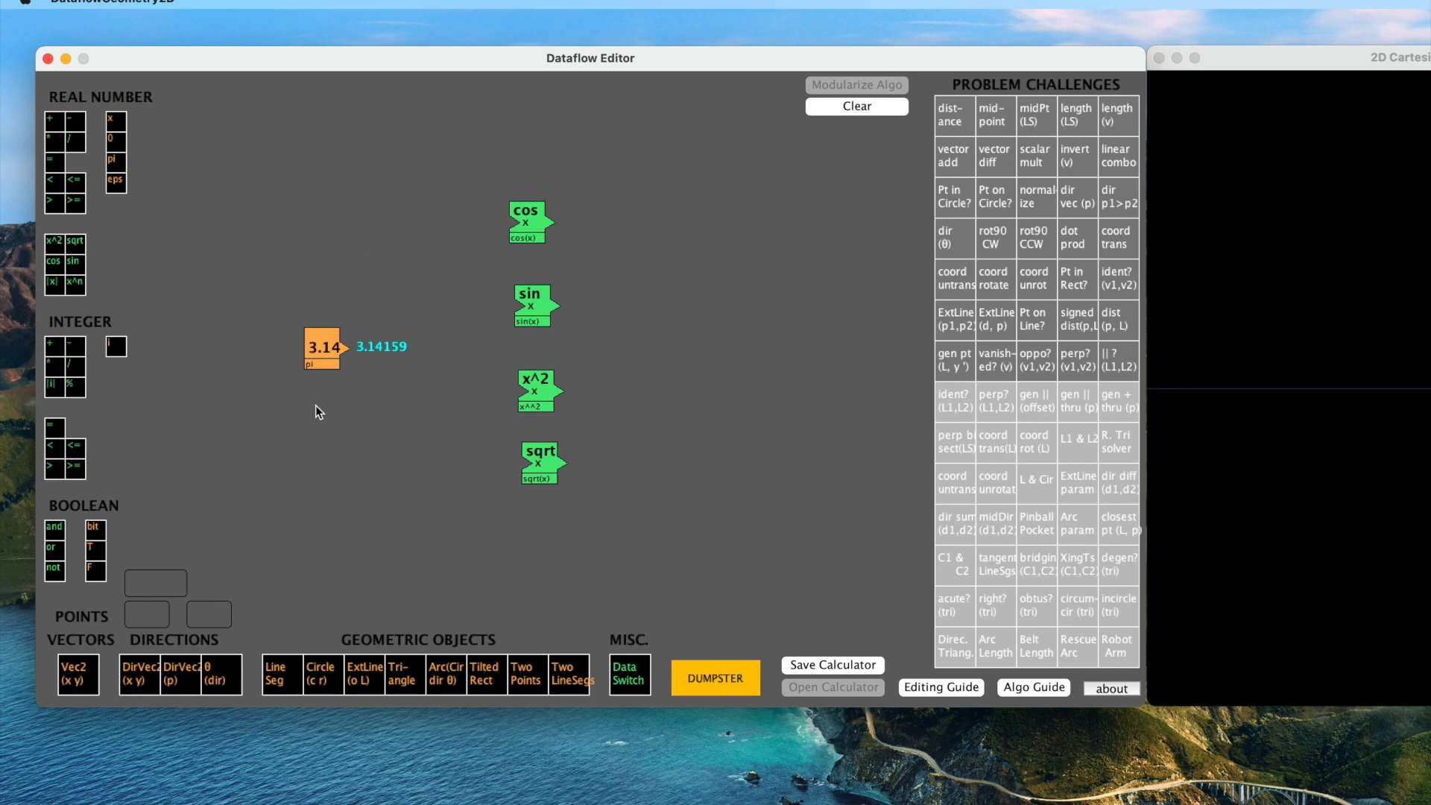
# Connect the pi node's output to the inputs of all four function nodes and align those nodes in the column.
pyautogui.press('ctrl')
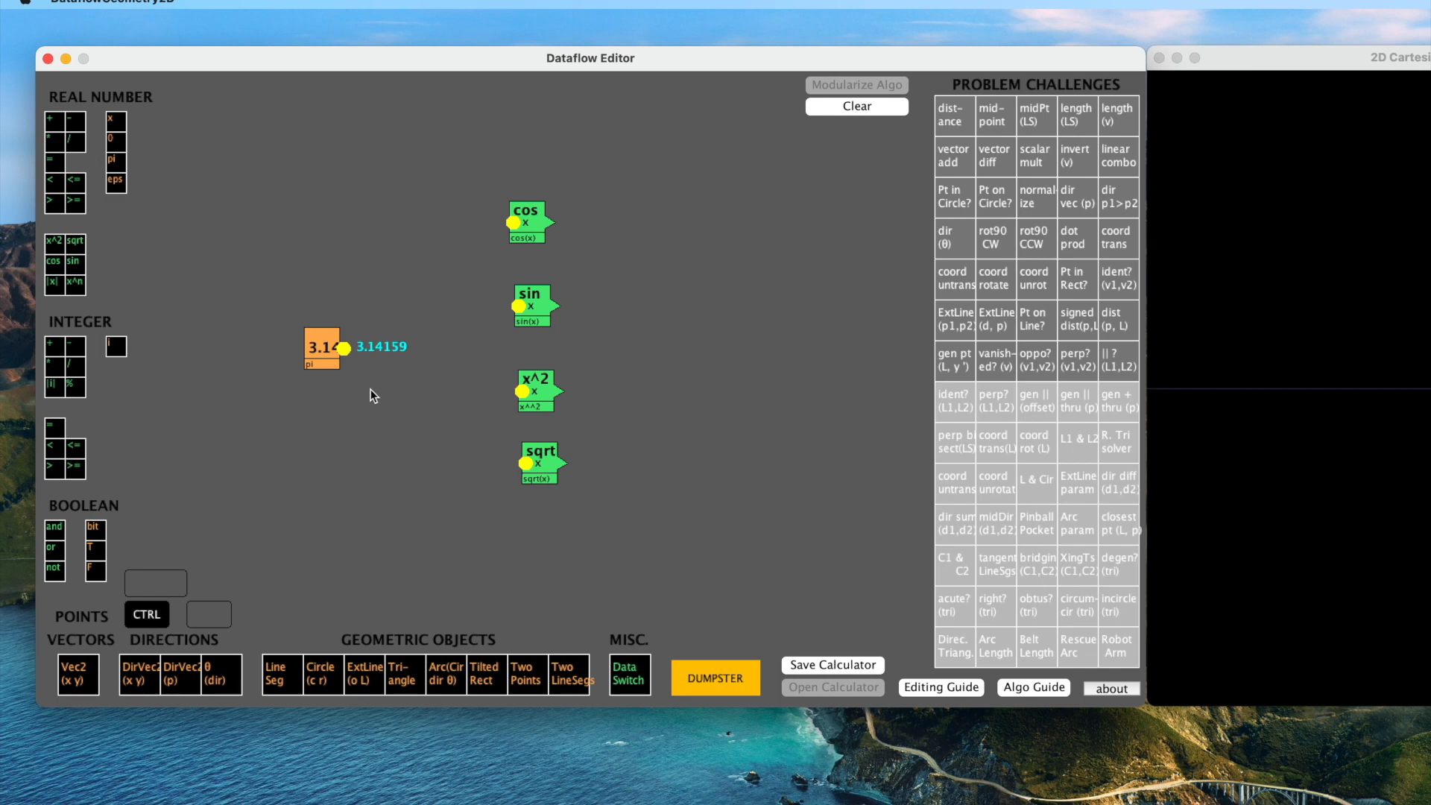
pyautogui.keyDown('ctrl'); pyautogui.click(341, 346); pyautogui.keyUp('ctrl')
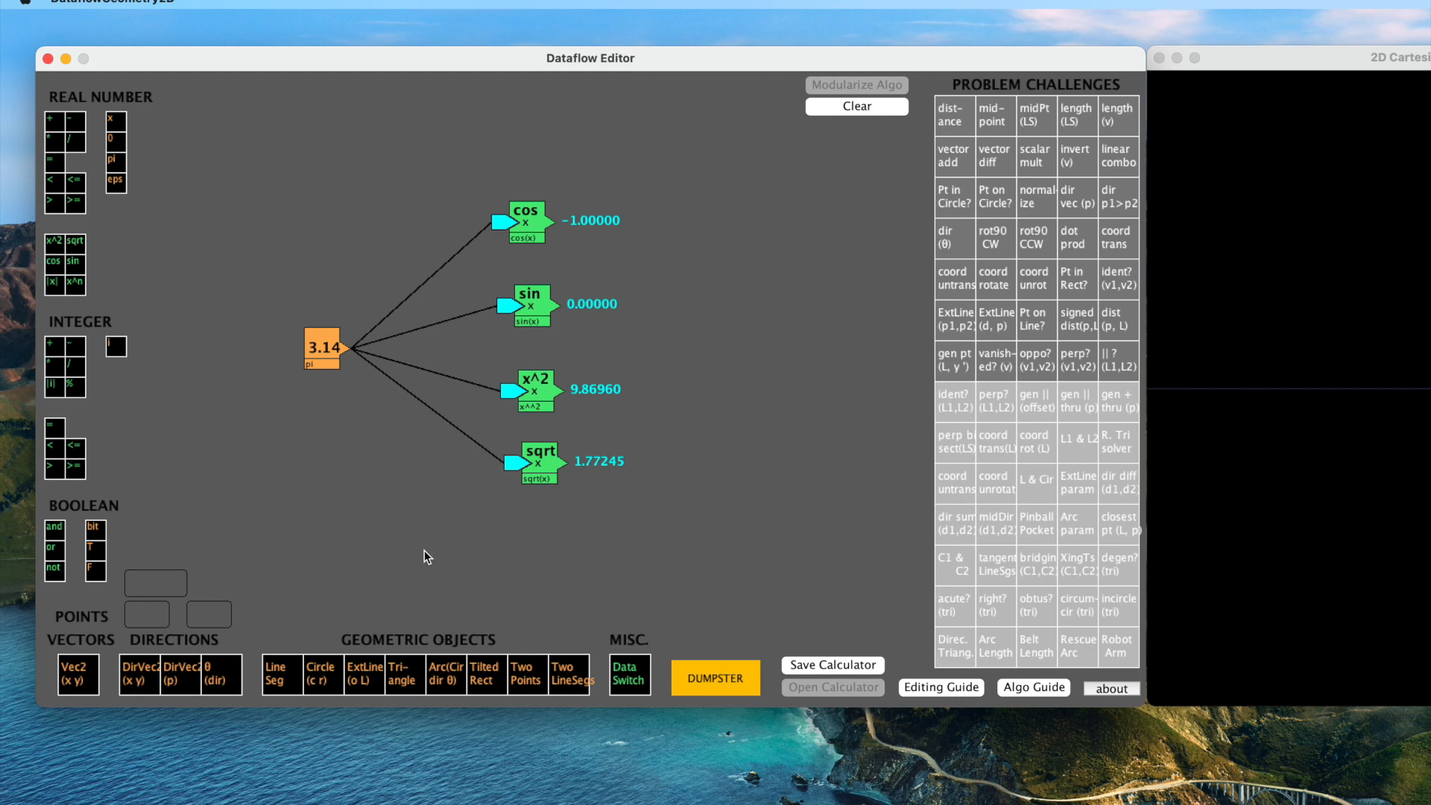
pyautogui.moveTo(548, 481); pyautogui.dragTo(544, 481)
pyautogui.moveTo(545, 398); pyautogui.dragTo(541, 389)
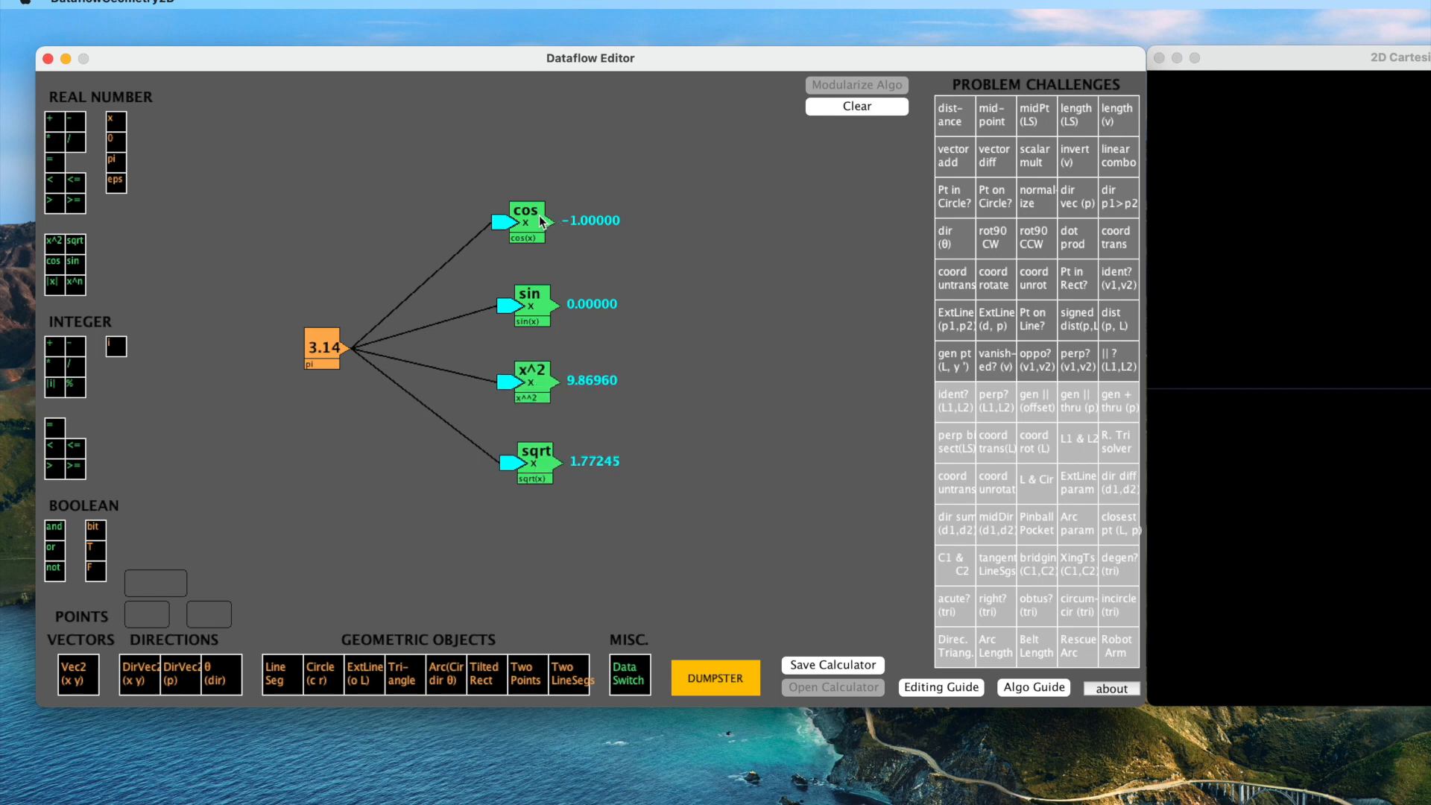
pyautogui.moveTo(538, 222); pyautogui.dragTo(544, 228)
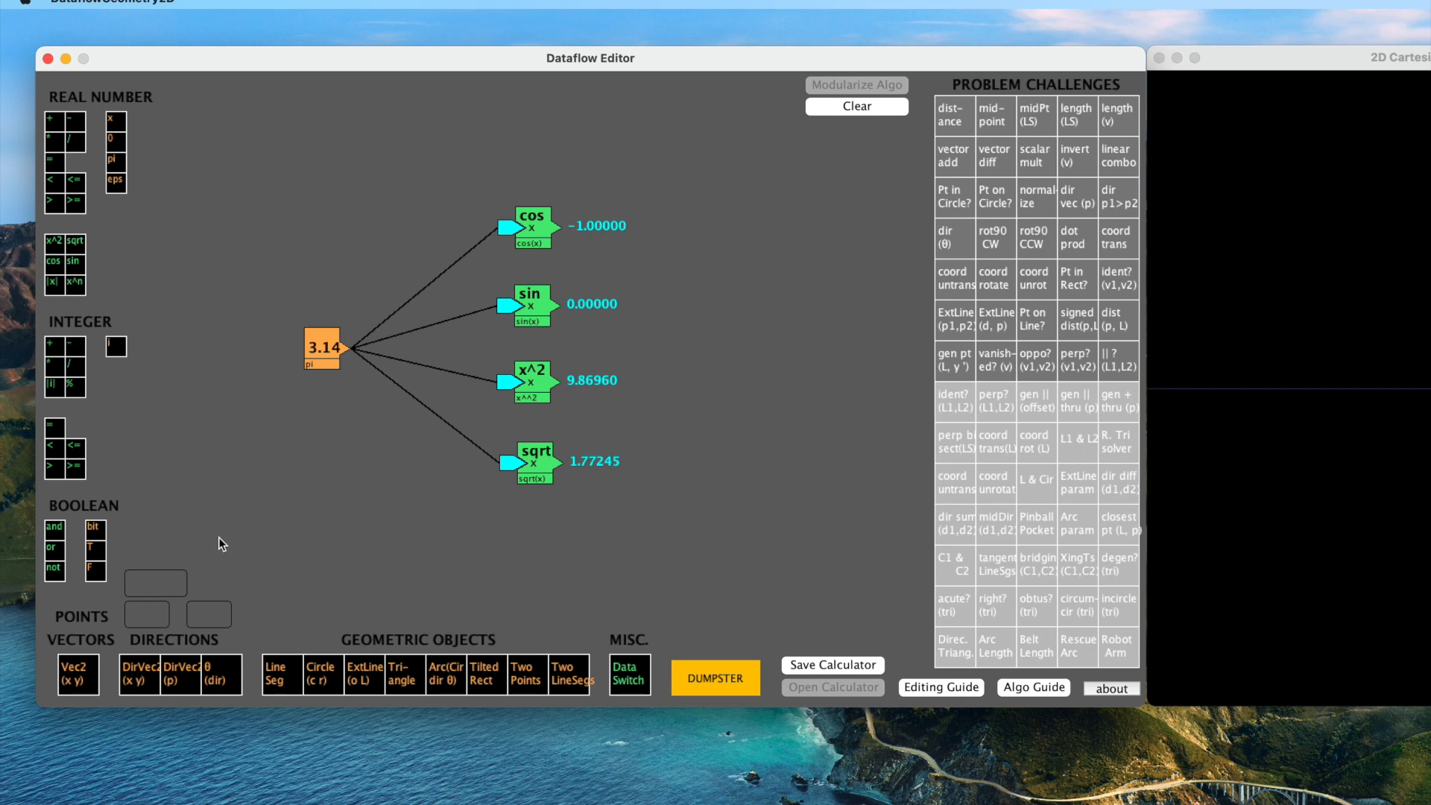
# Disconnect the pi node from the inputs of the sqrt and x^2 nodes.
pyautogui.press('shift')
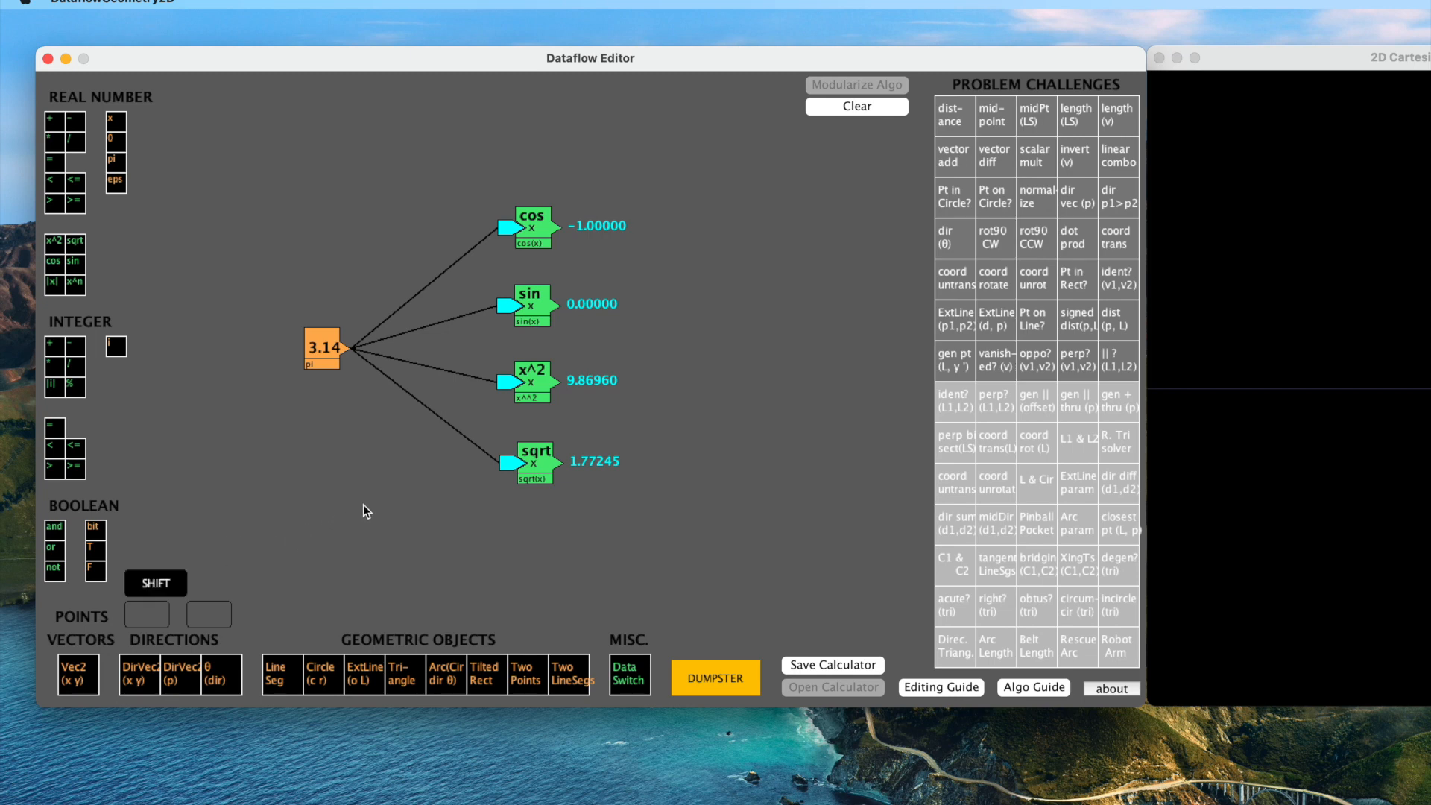
pyautogui.keyDown('shift'); pyautogui.click(513, 462); pyautogui.keyUp('shift')
pyautogui.keyDown('shift'); pyautogui.click(505, 384); pyautogui.keyUp('shift')
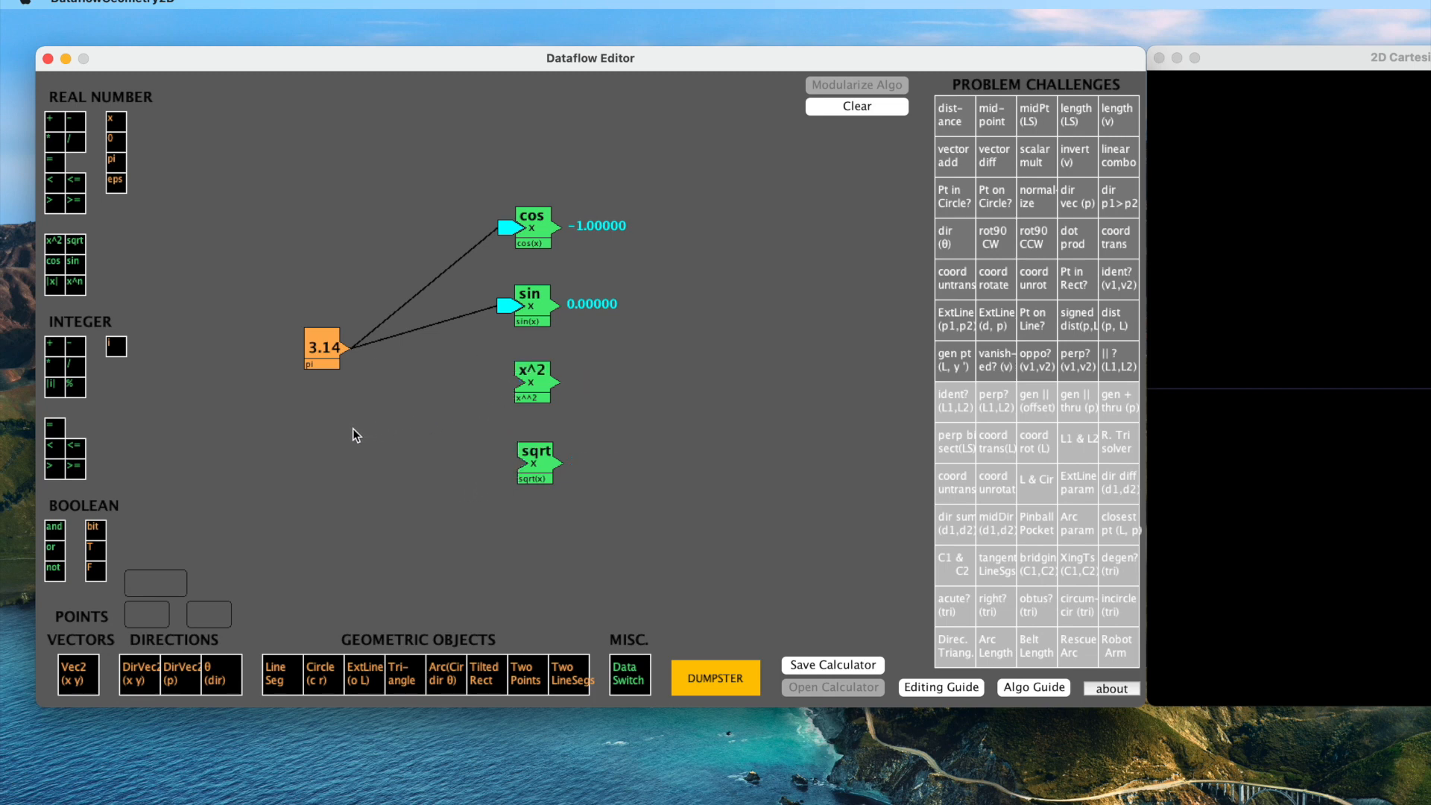
# Reconnect the pi node's output to the x^2 and sqrt inputs.
pyautogui.press('ctrl')
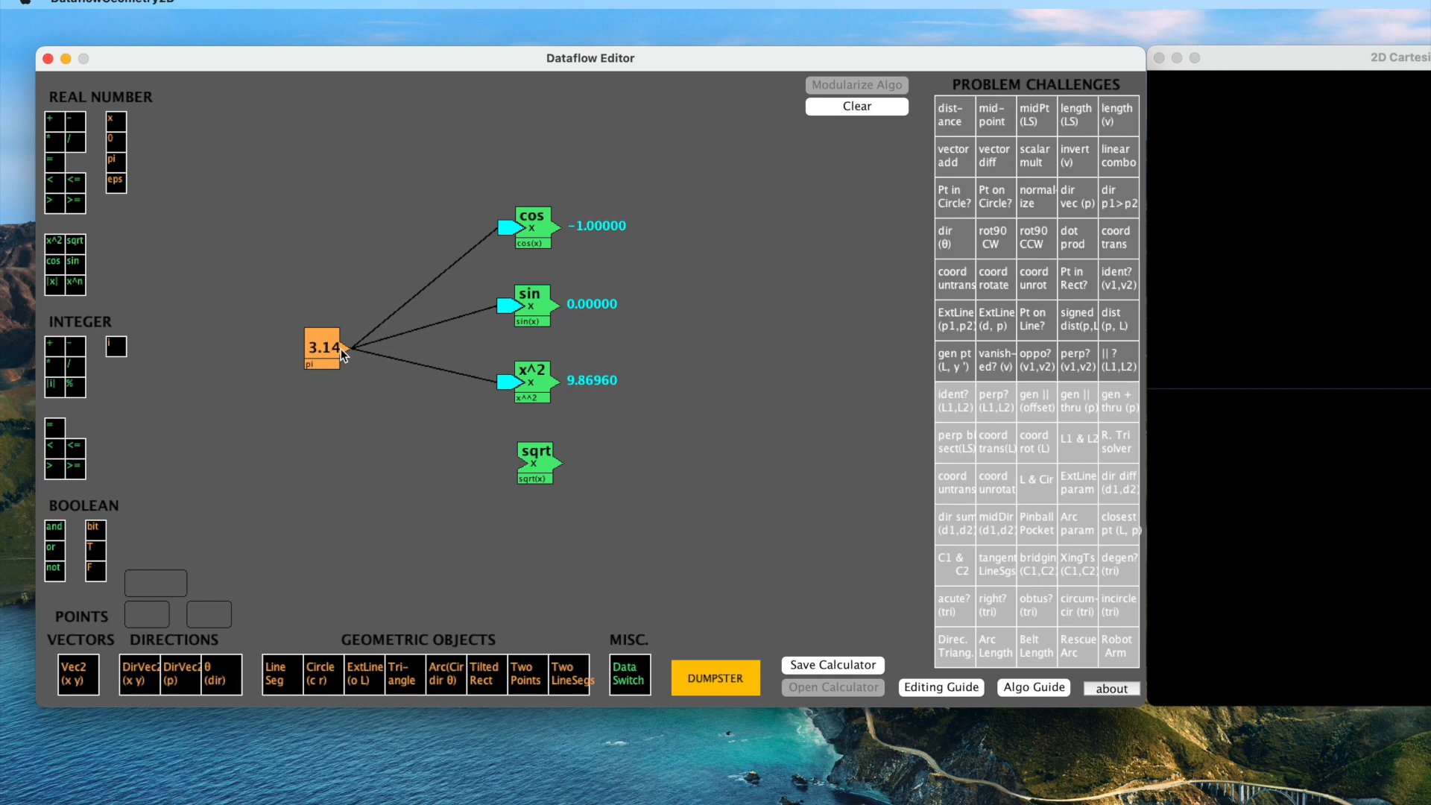
pyautogui.press('ctrl')
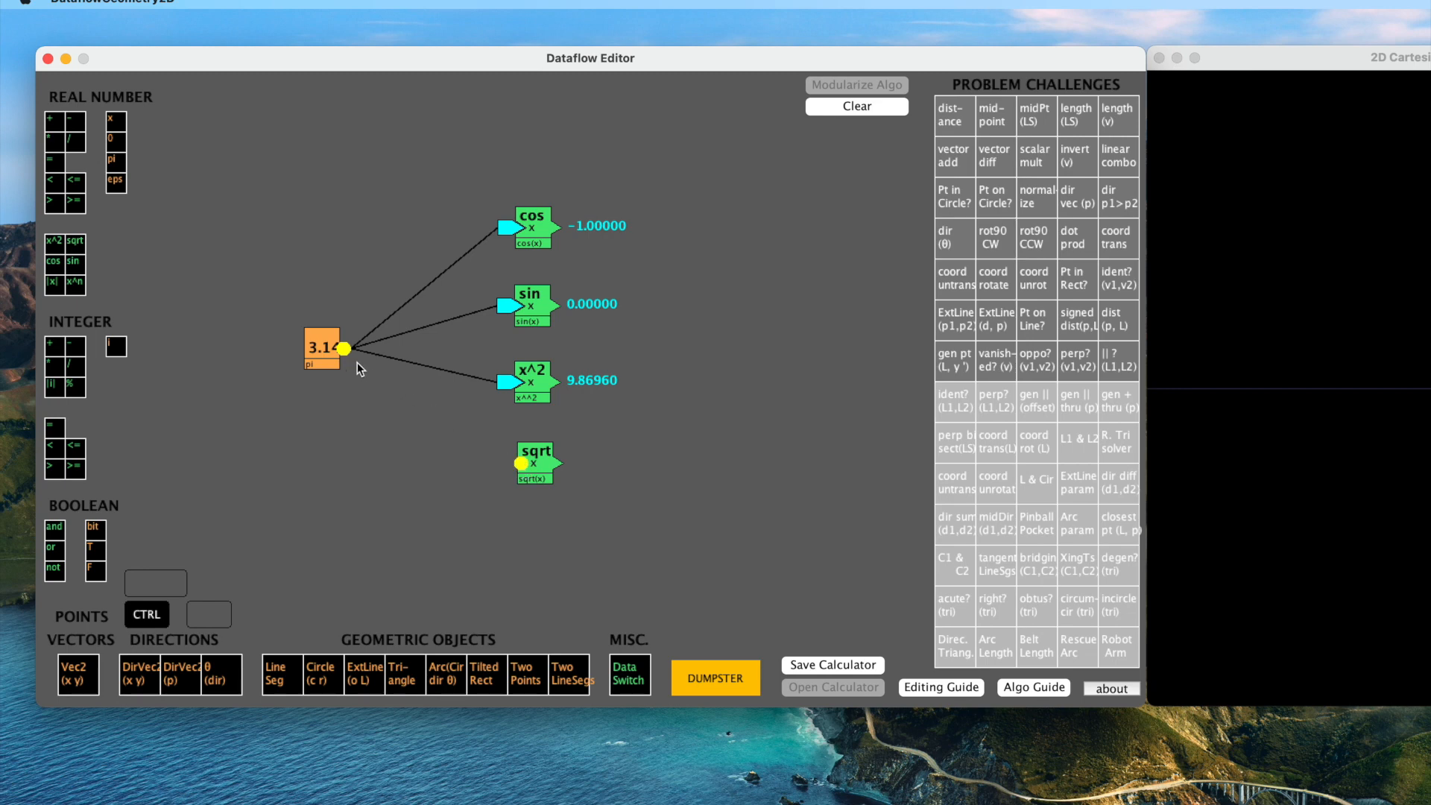
pyautogui.keyDown('ctrl'); pyautogui.click(342, 347); pyautogui.keyUp('ctrl')
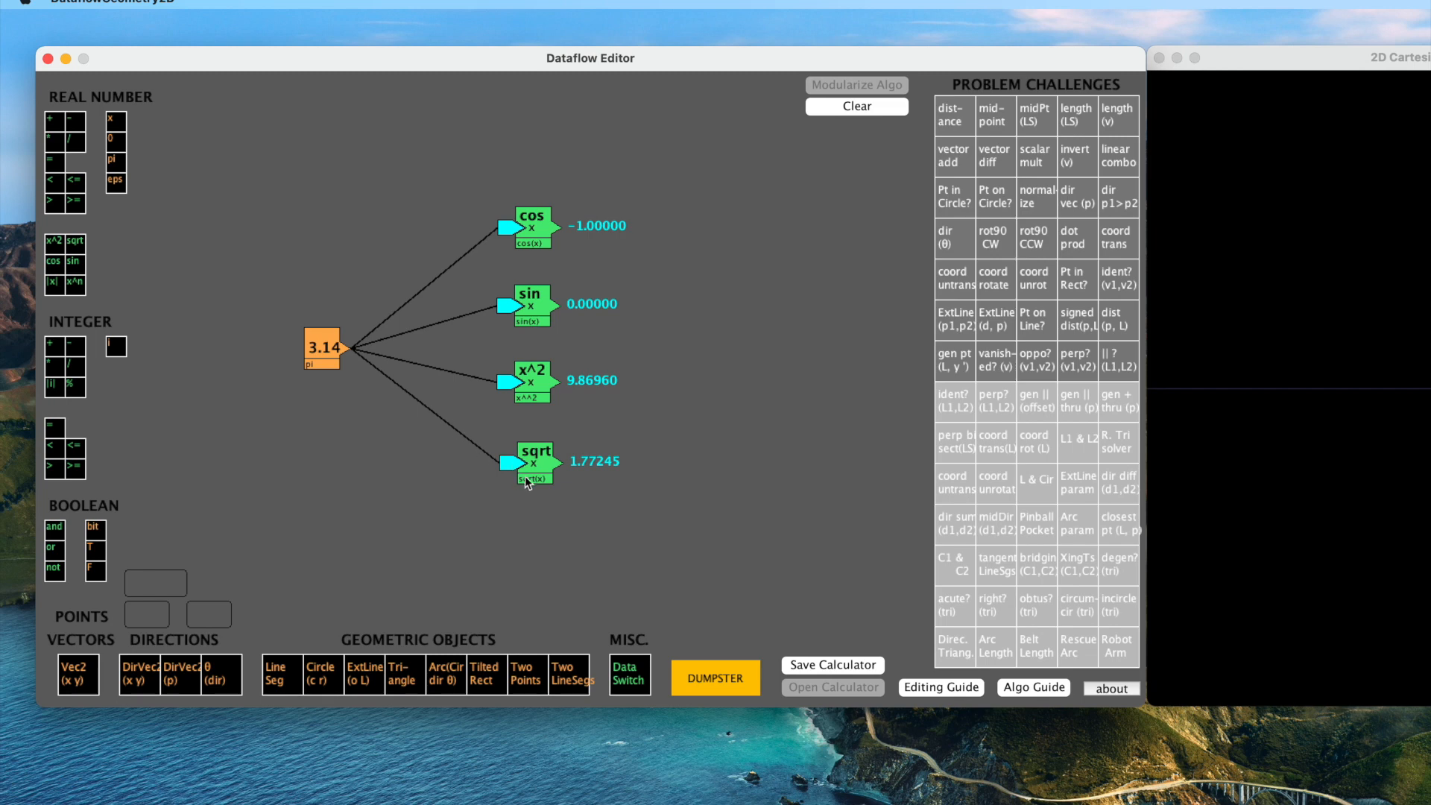
# Discard the x^2 node in the dumpster and spread the remaining connected nodes farther apart.
pyautogui.moveTo(509, 464)
pyautogui.moveTo(536, 384); pyautogui.dragTo(709, 645)
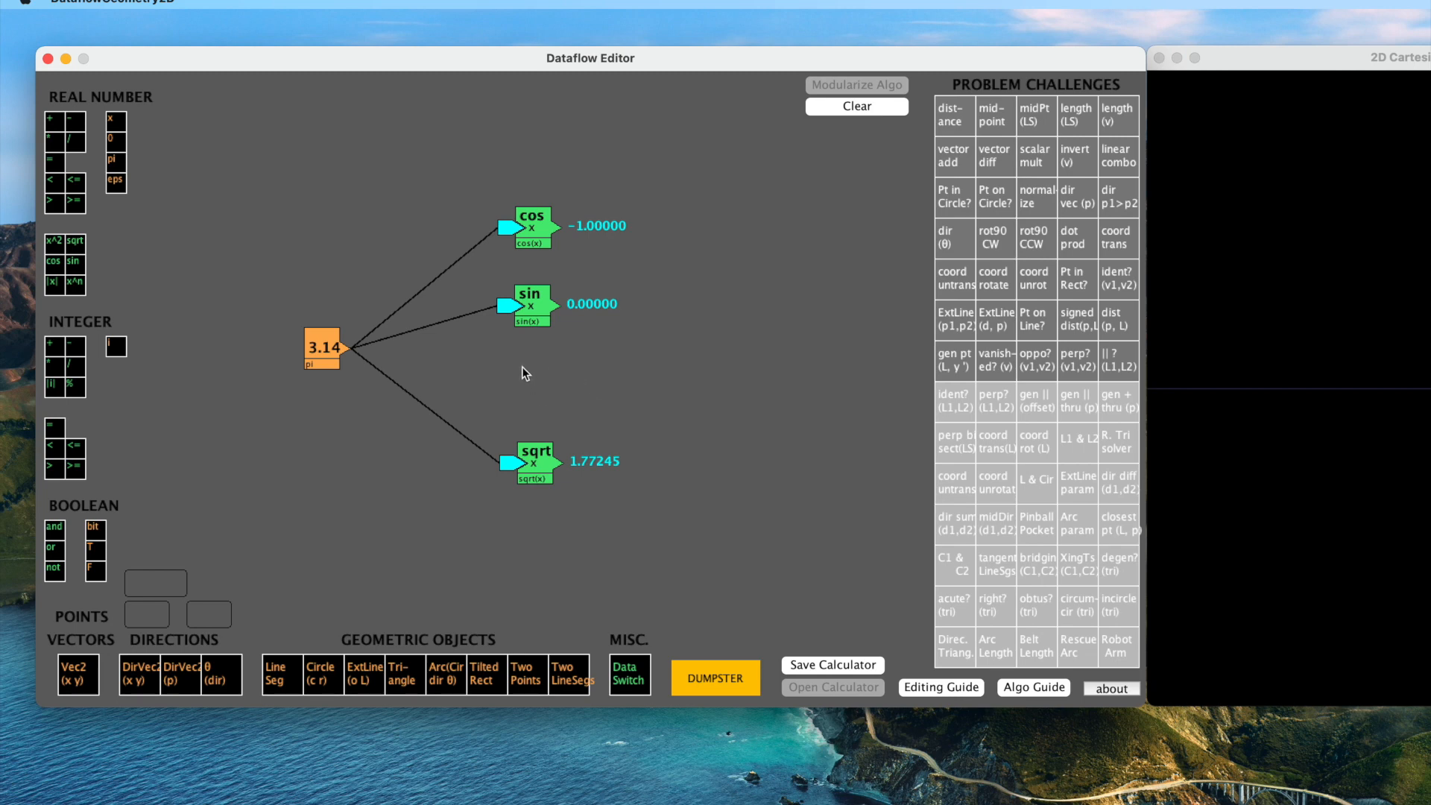
pyautogui.moveTo(538, 468); pyautogui.dragTo(540, 399)
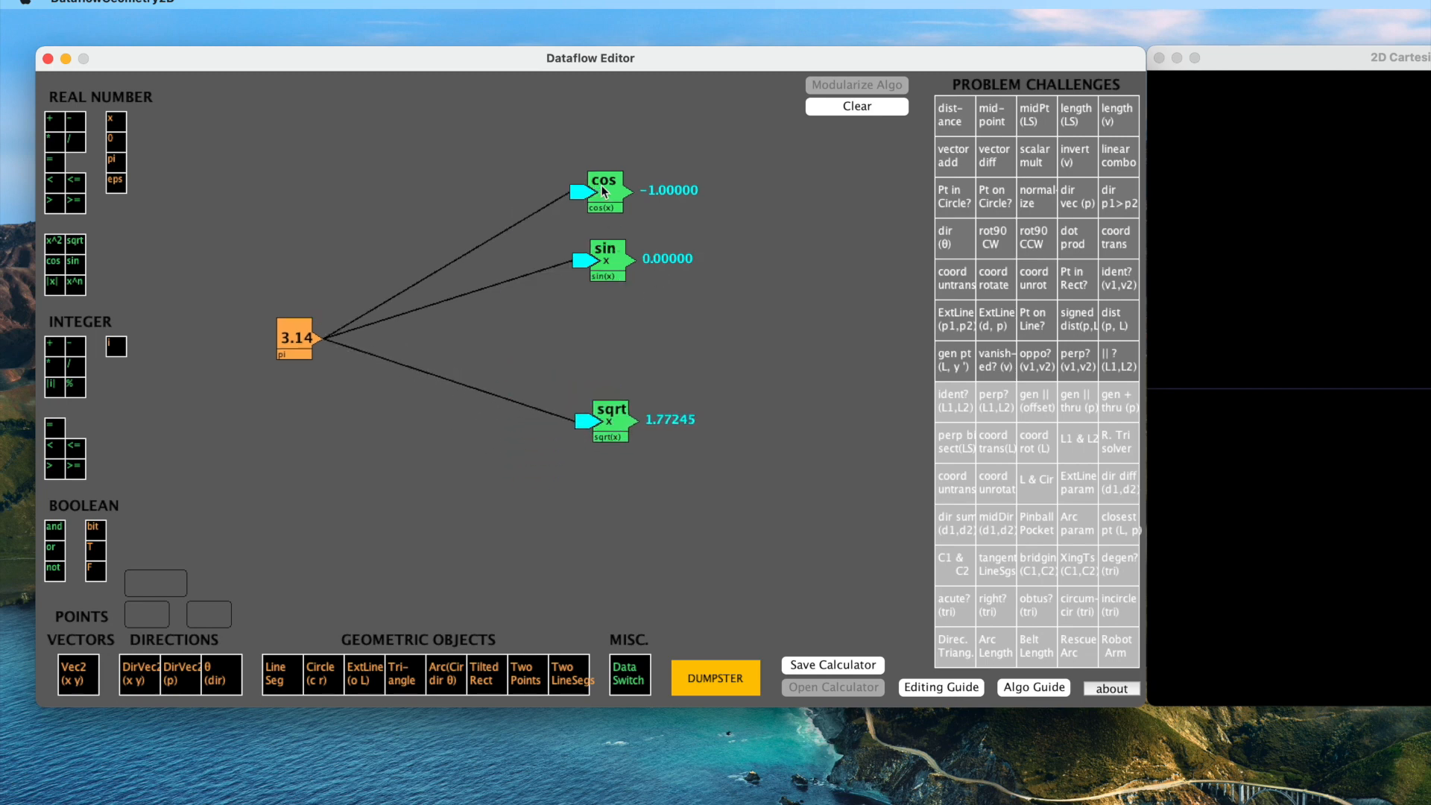
pyautogui.moveTo(600, 192); pyautogui.dragTo(462, 167)
pyautogui.moveTo(605, 250); pyautogui.dragTo(700, 283)
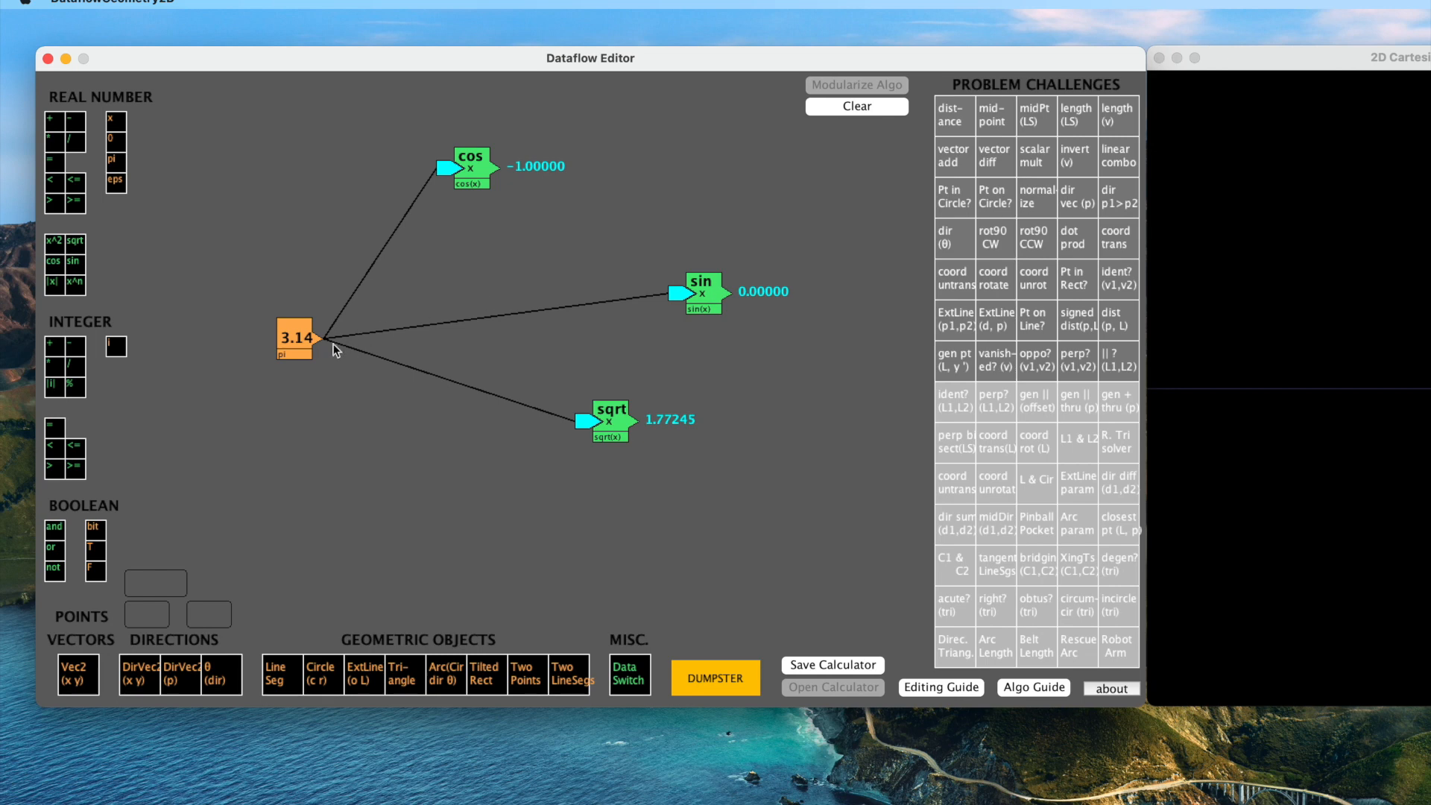
# Reposition the pi node in the canvas and move the sqrt node below and to the left of it.
pyautogui.moveTo(295, 335); pyautogui.dragTo(347, 368)
pyautogui.moveTo(607, 421); pyautogui.dragTo(221, 441)
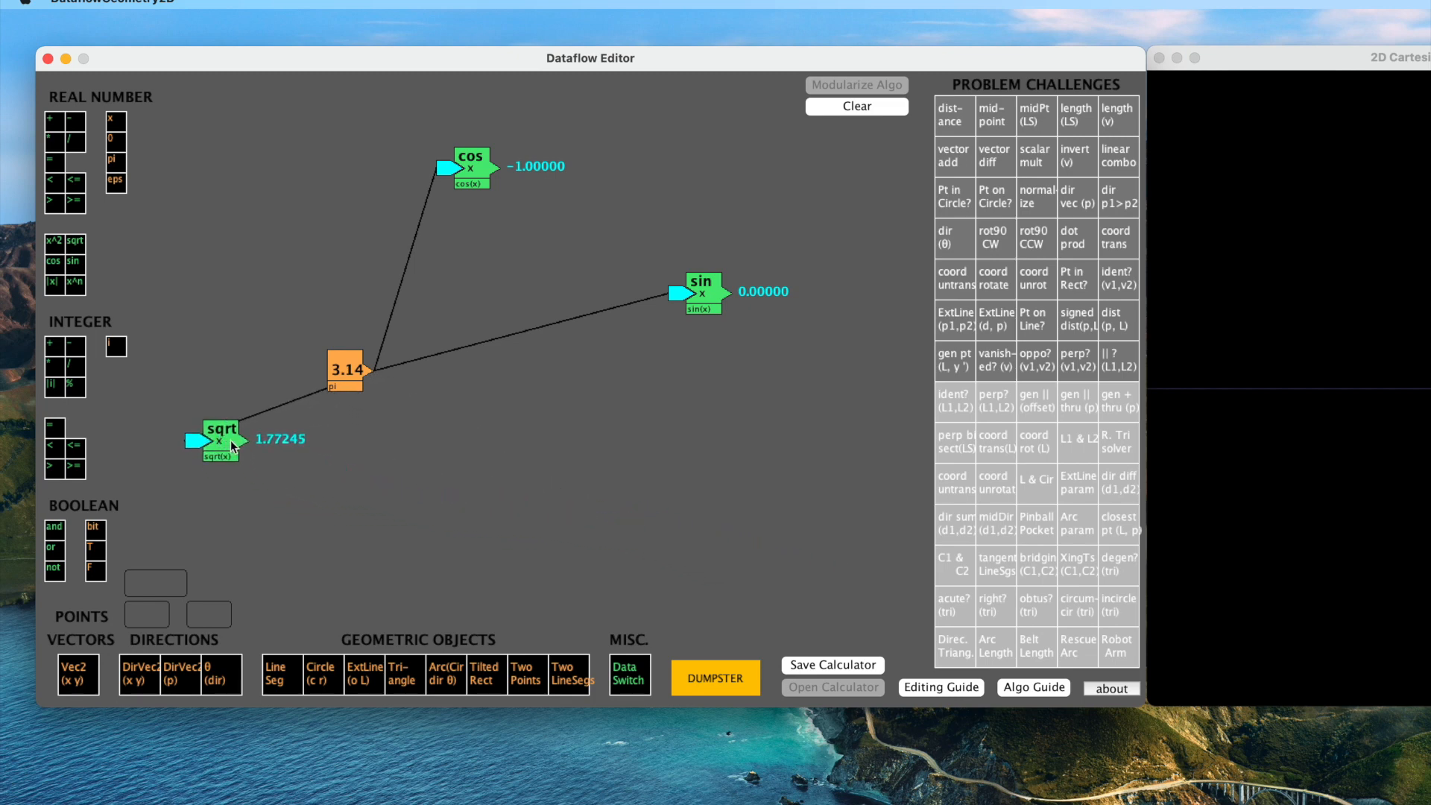
pyautogui.moveTo(337, 377); pyautogui.dragTo(335, 359)
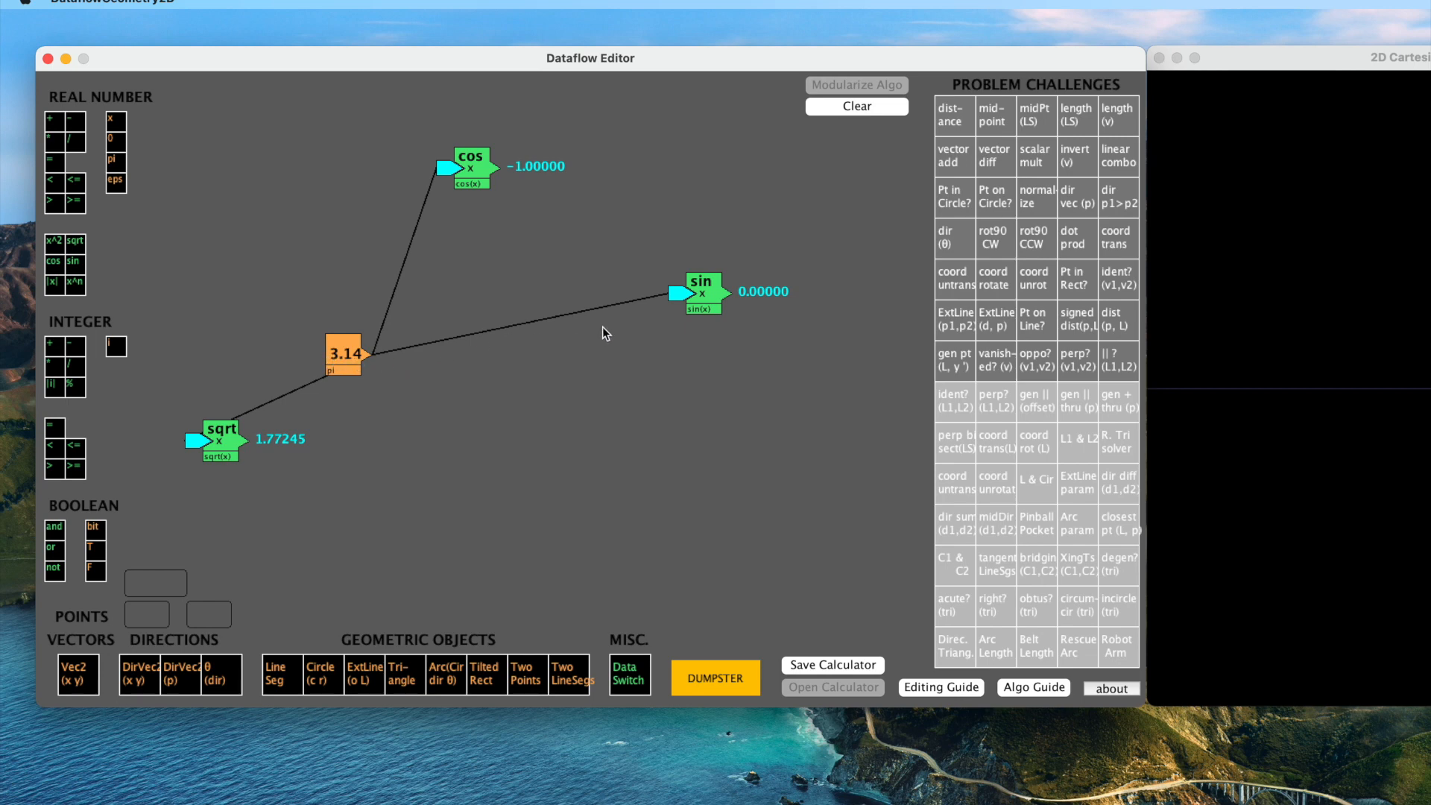
pyautogui.moveTo(339, 363); pyautogui.dragTo(319, 347)
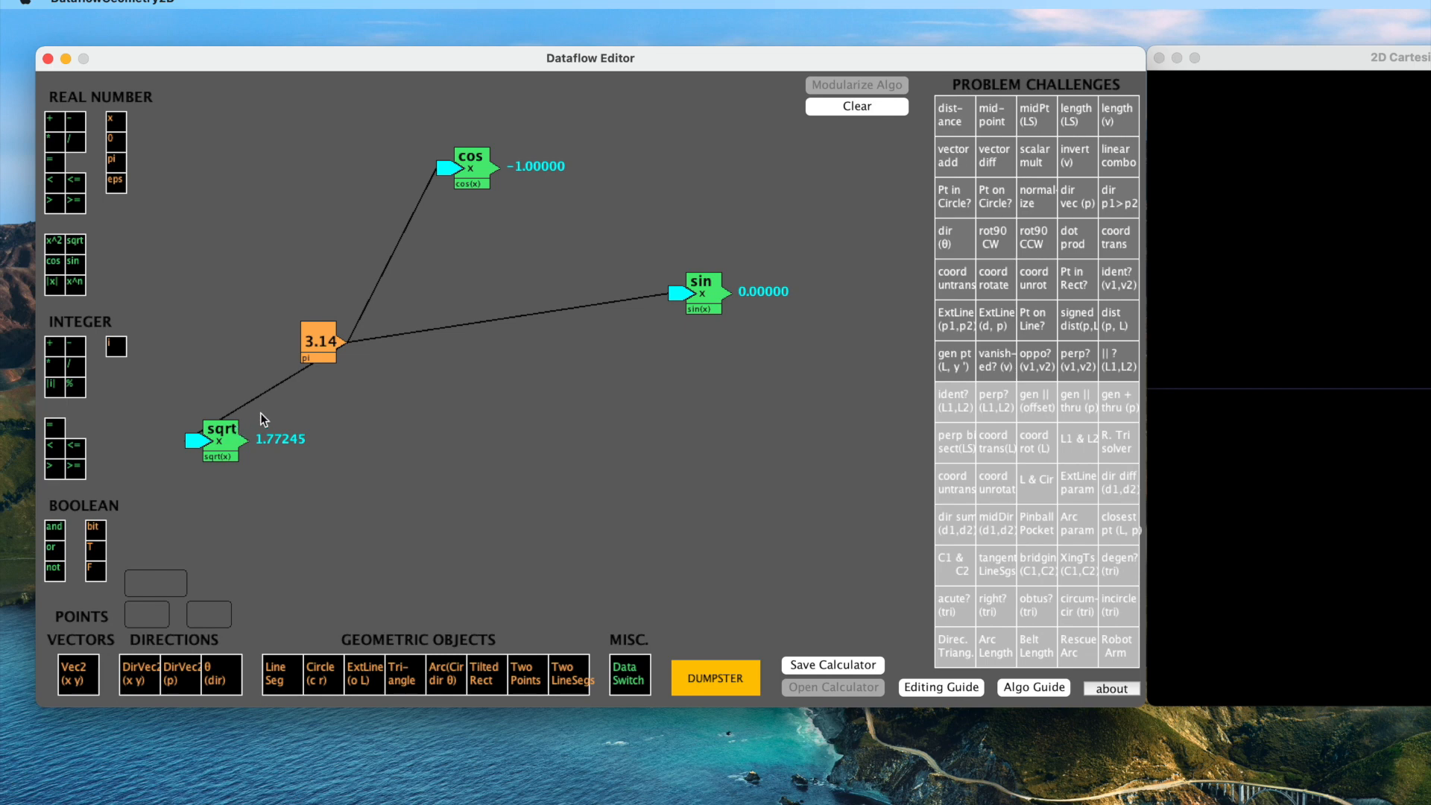
pyautogui.moveTo(227, 442); pyautogui.dragTo(229, 446)
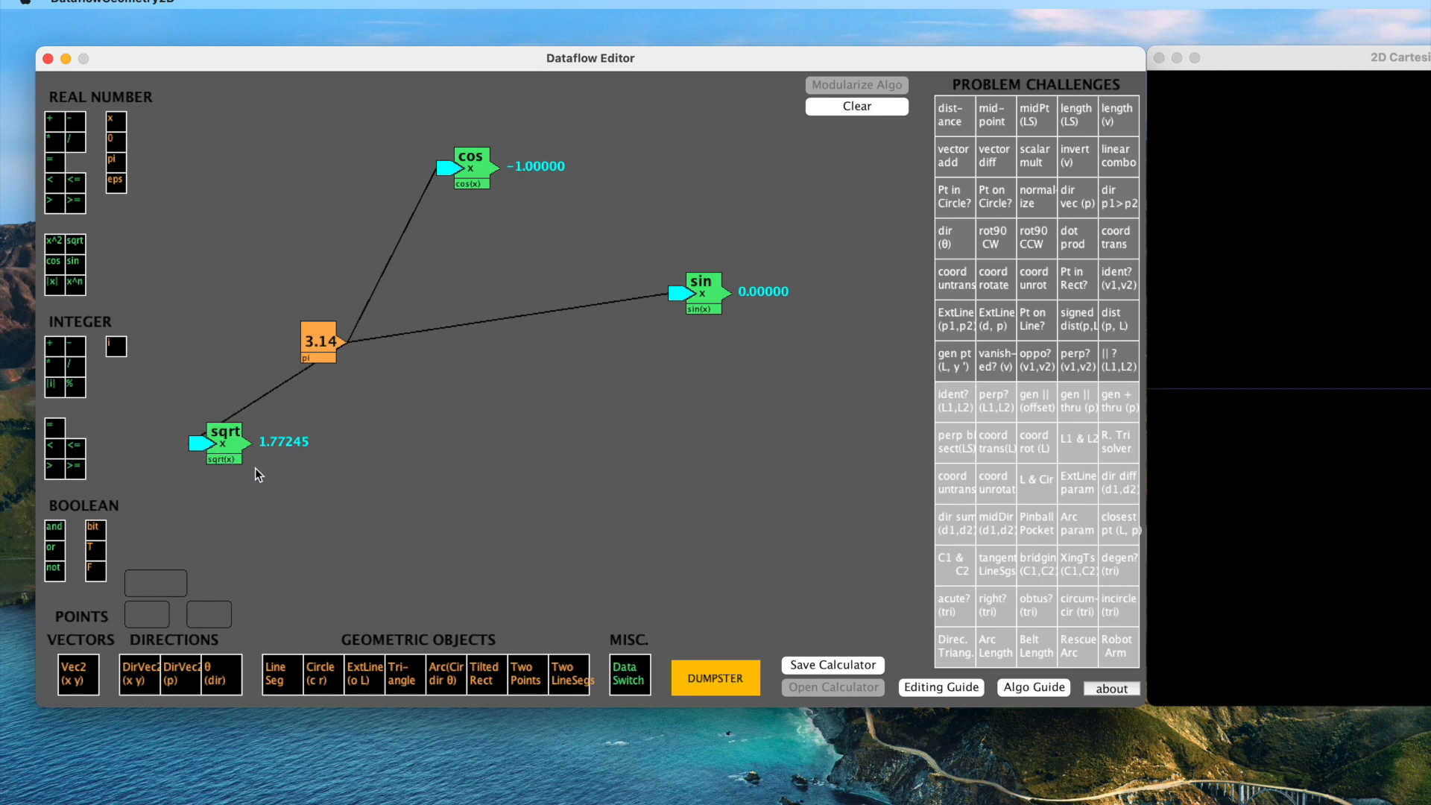
# Move the sqrt and cos nodes back to the right of pi so that all links fan out rightward.
pyautogui.moveTo(230, 446); pyautogui.dragTo(587, 418)
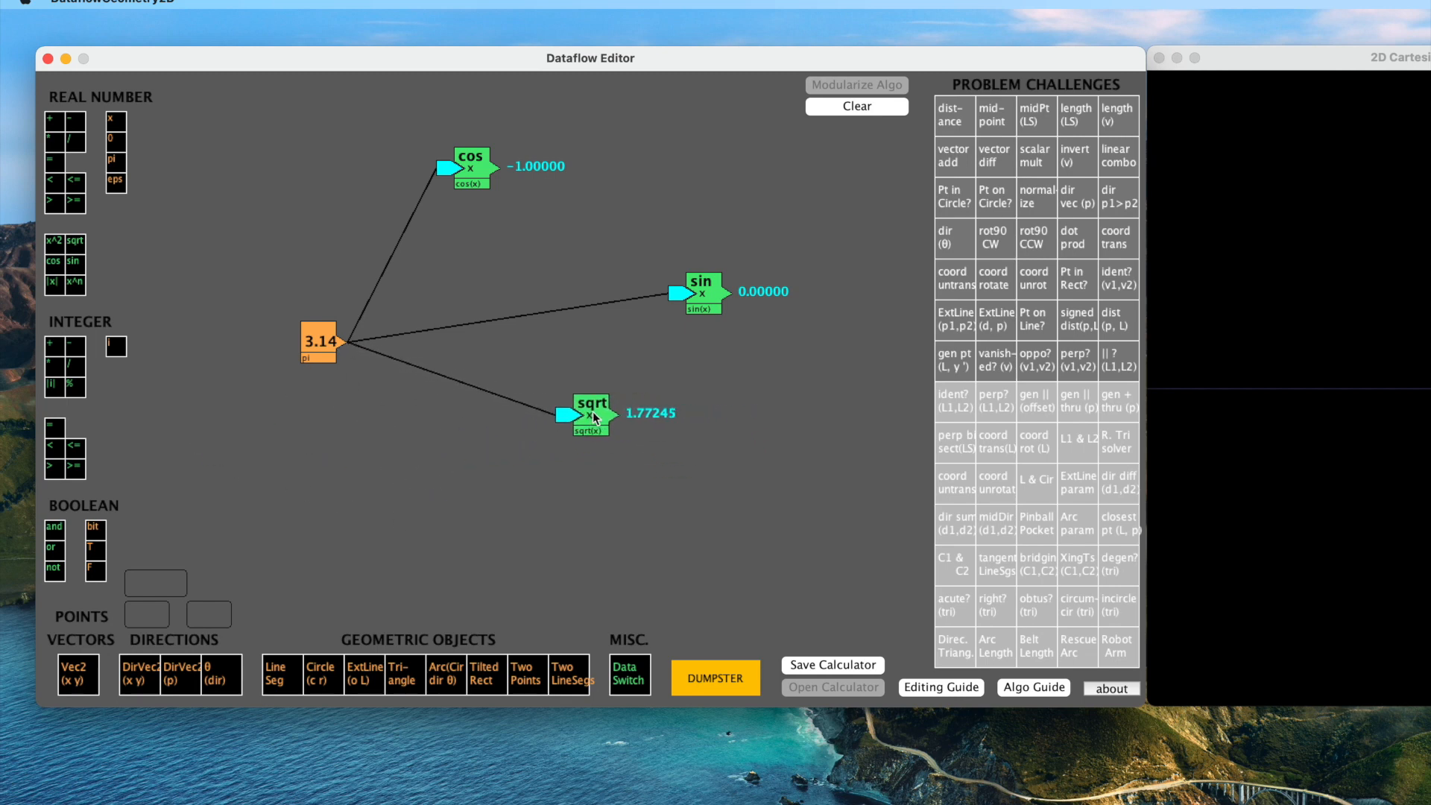
pyautogui.moveTo(481, 173); pyautogui.dragTo(590, 196)
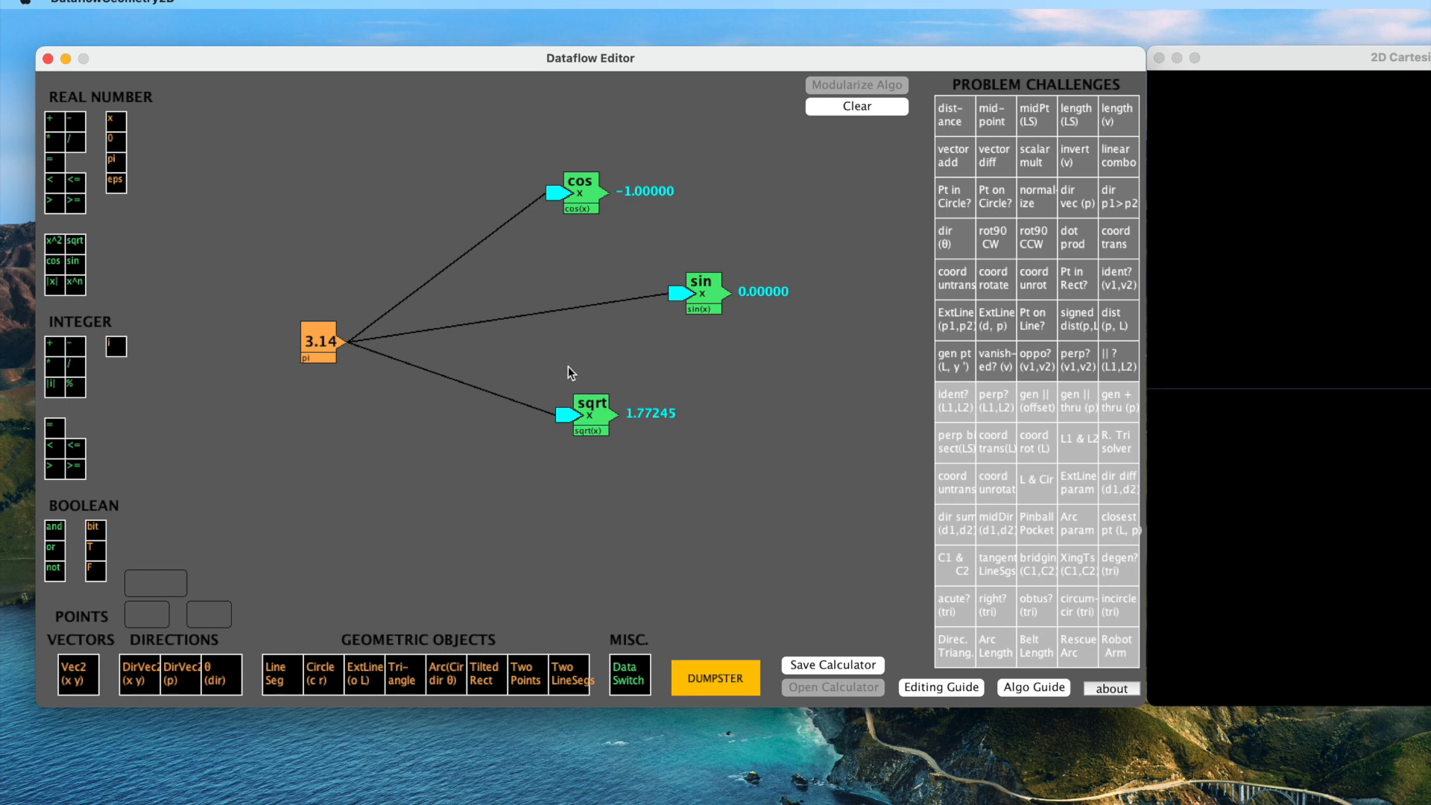
# Copy the sqrt input's full-precision value into a new TextEdit document as 3.141592653589793, then return to the editor and hide the value.
pyautogui.moveTo(564, 414)
pyautogui.moveTo(566, 417)
pyautogui.click(575, 395)
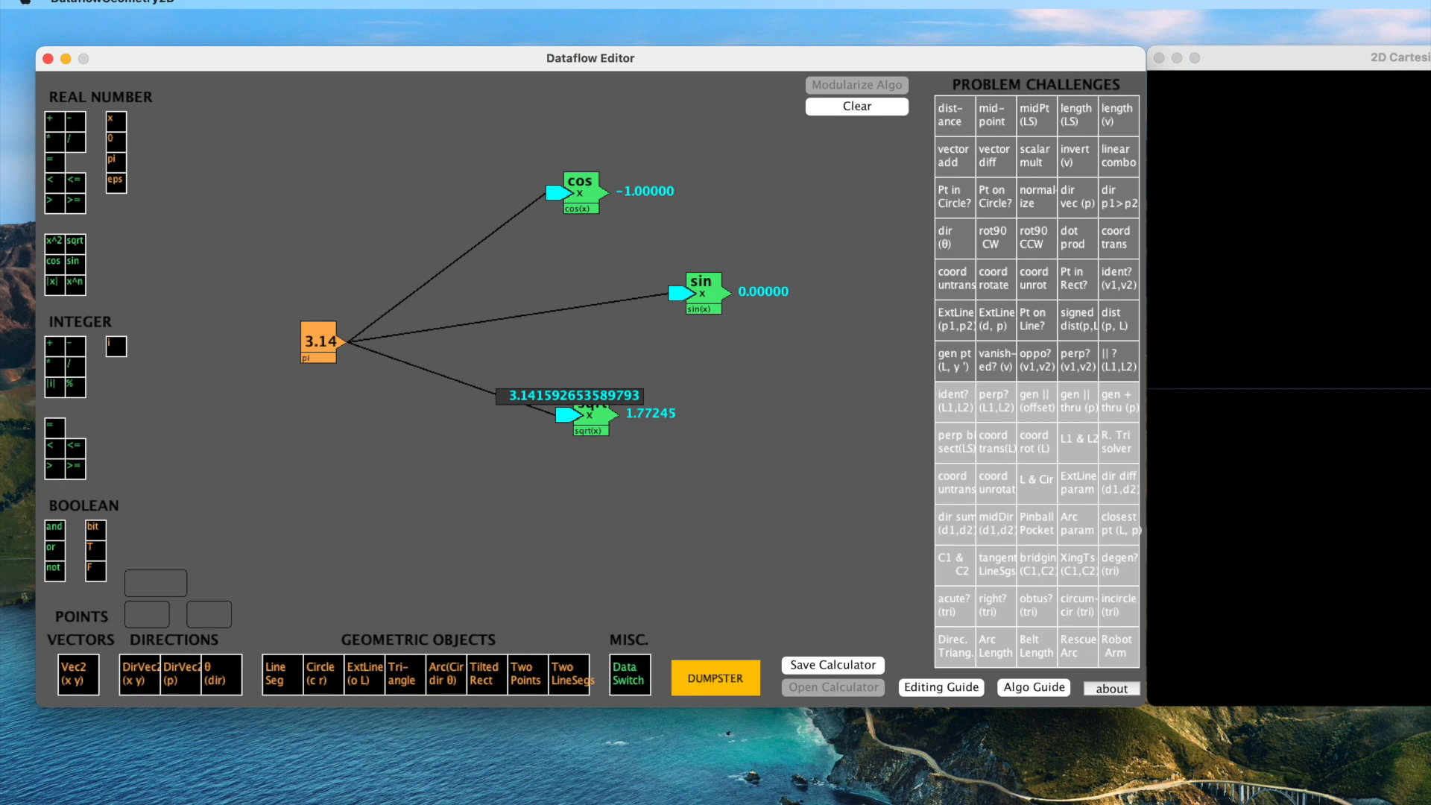
pyautogui.click(551, 803)
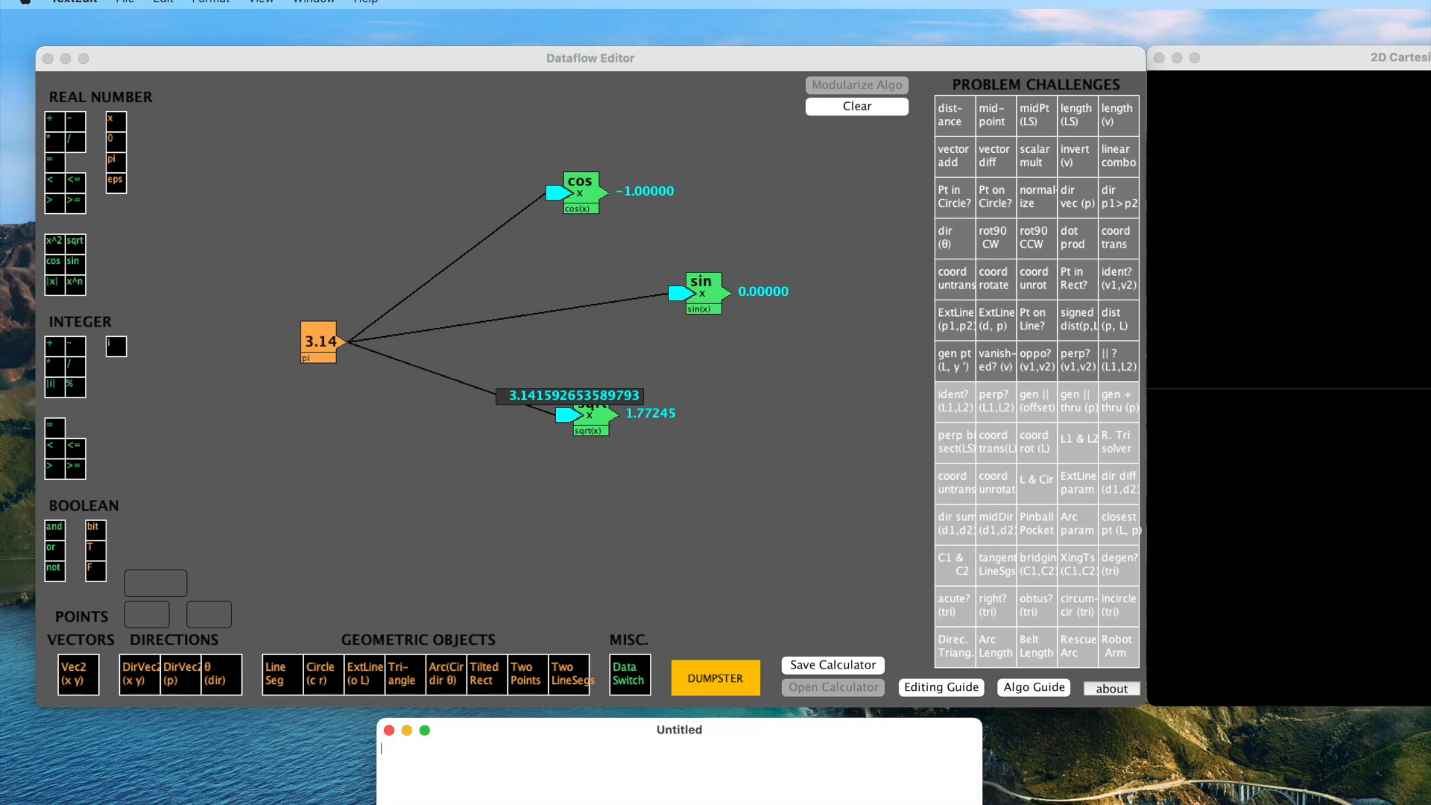
pyautogui.write('3.141592653589793')
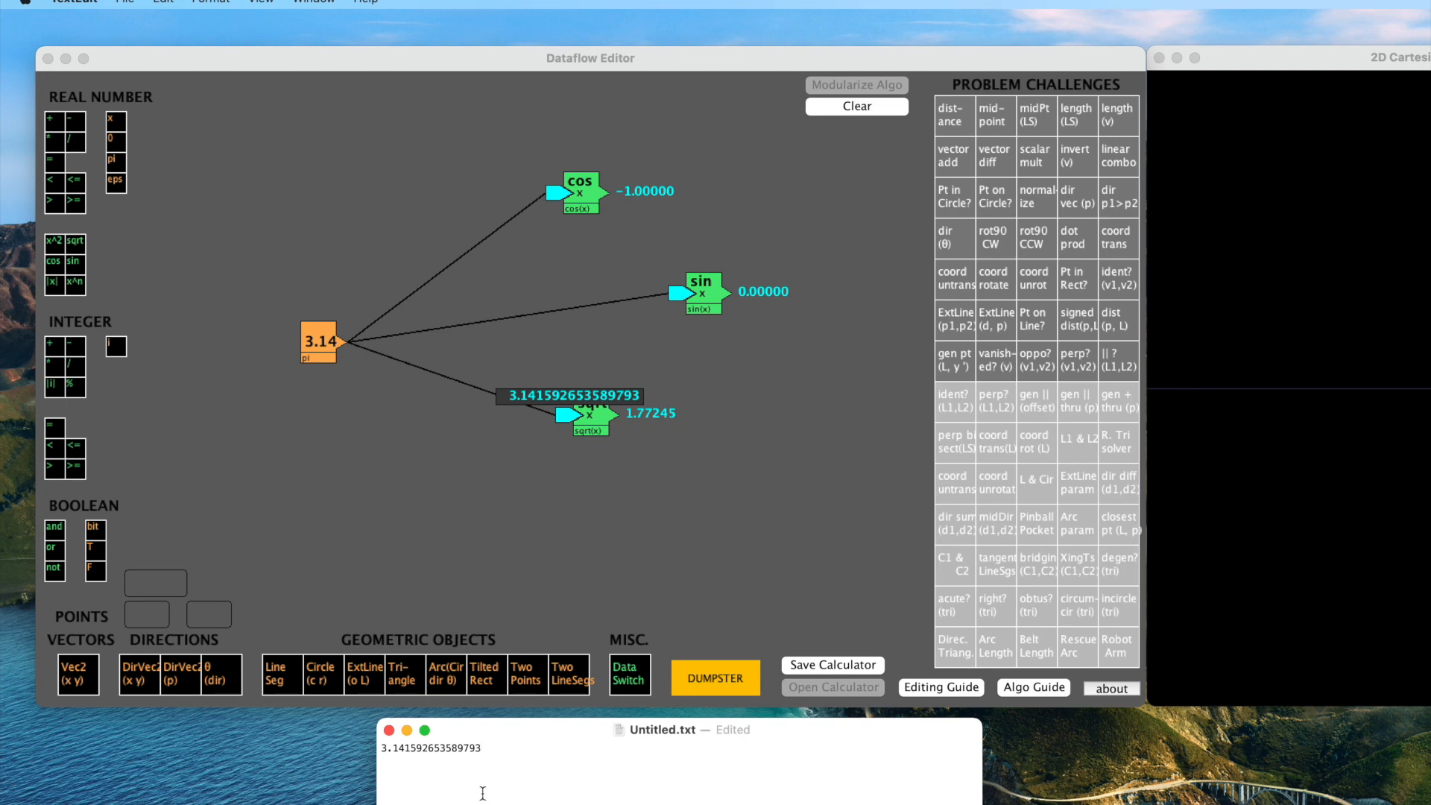
pyautogui.click(406, 730)
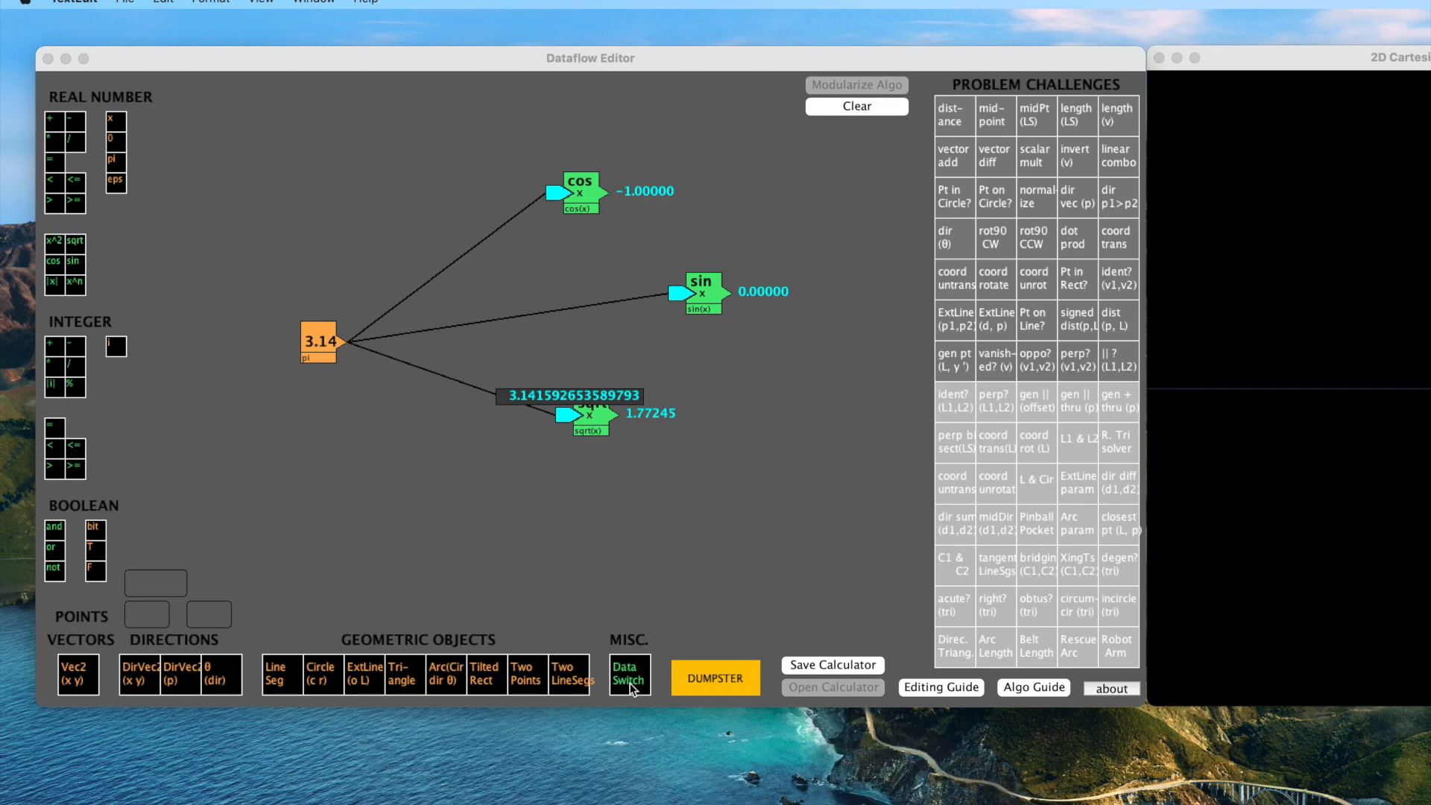
pyautogui.click(569, 418)
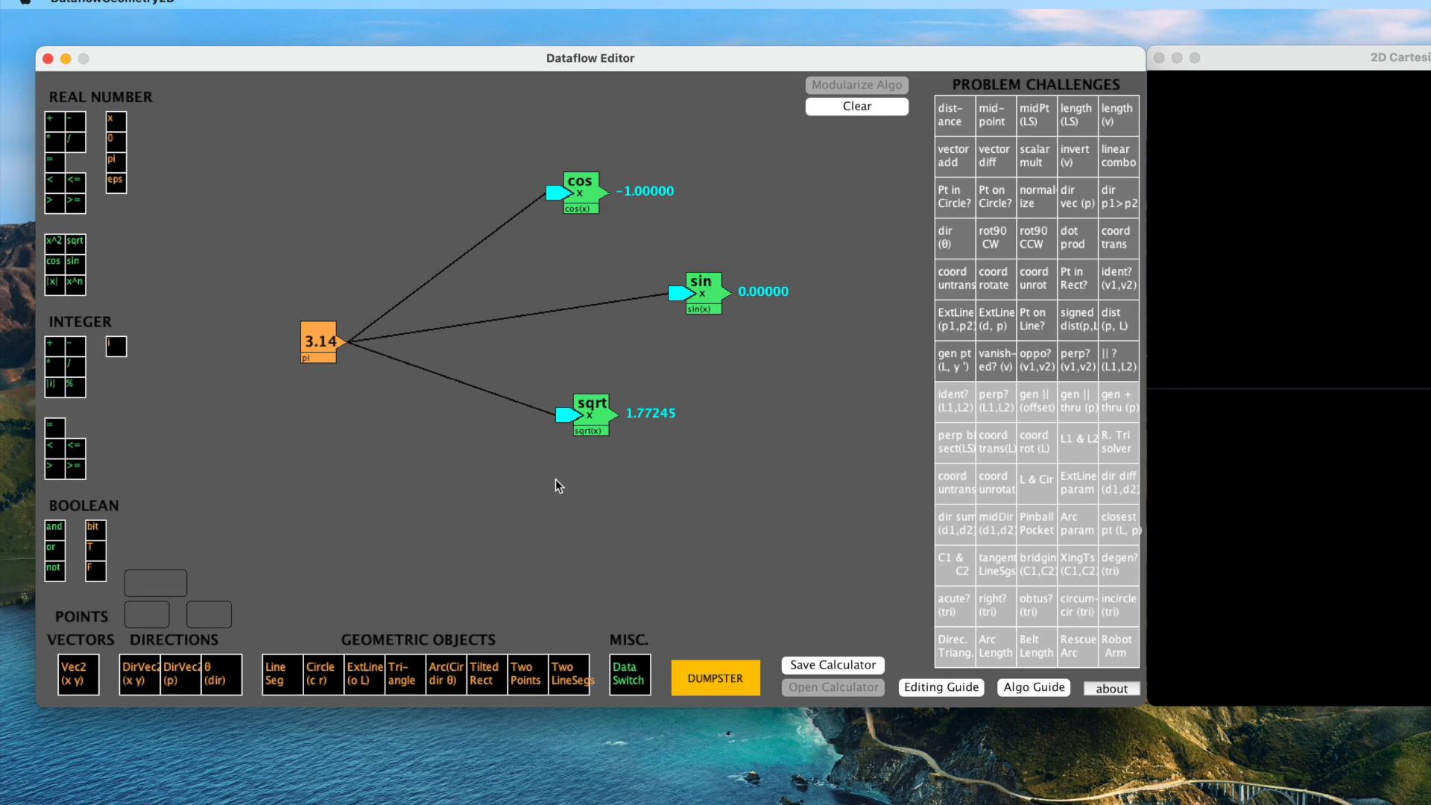
# Copy the sqrt input's full-precision value again and add 3.141592653589793 on a second line of the TextEdit document.
pyautogui.moveTo(568, 419)
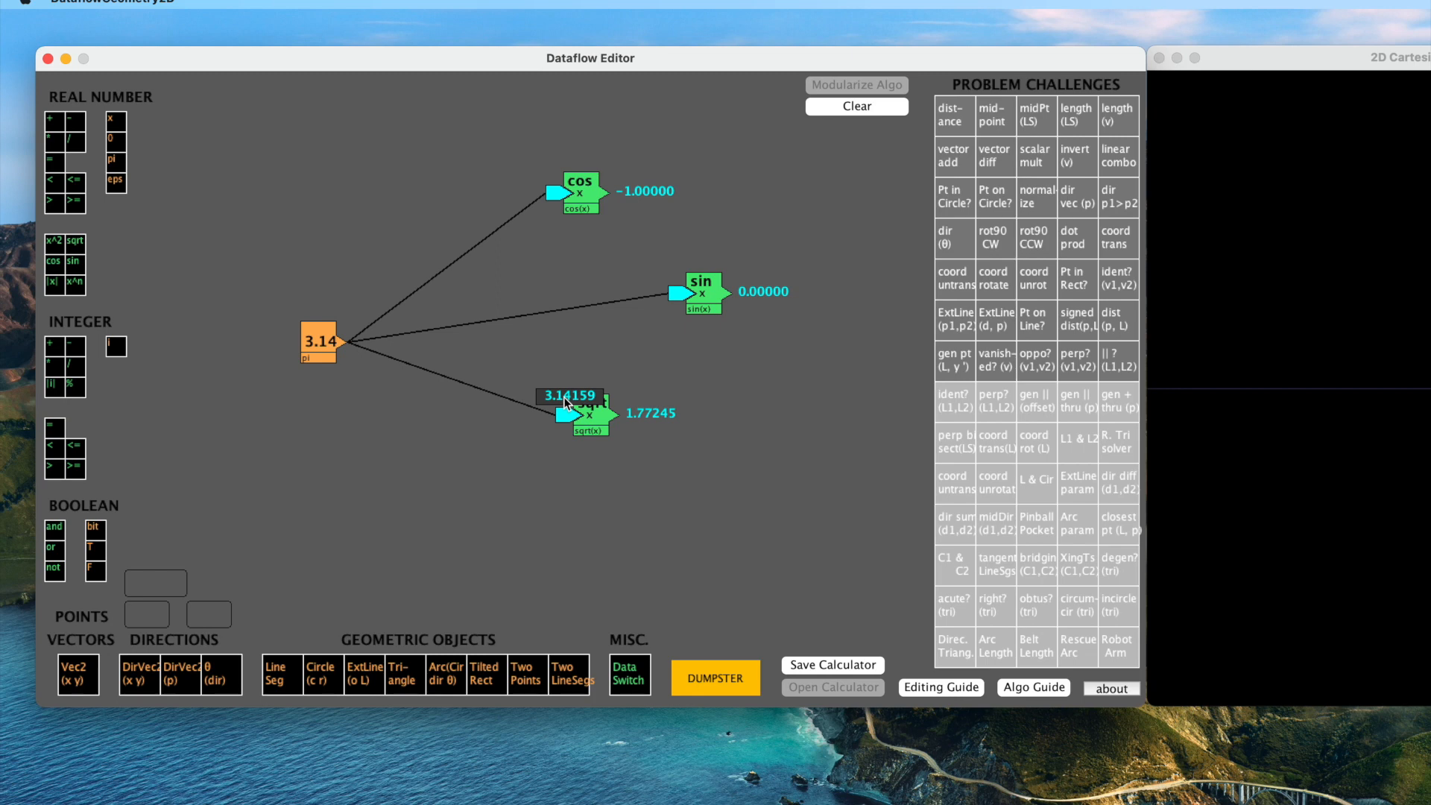
pyautogui.click(565, 403)
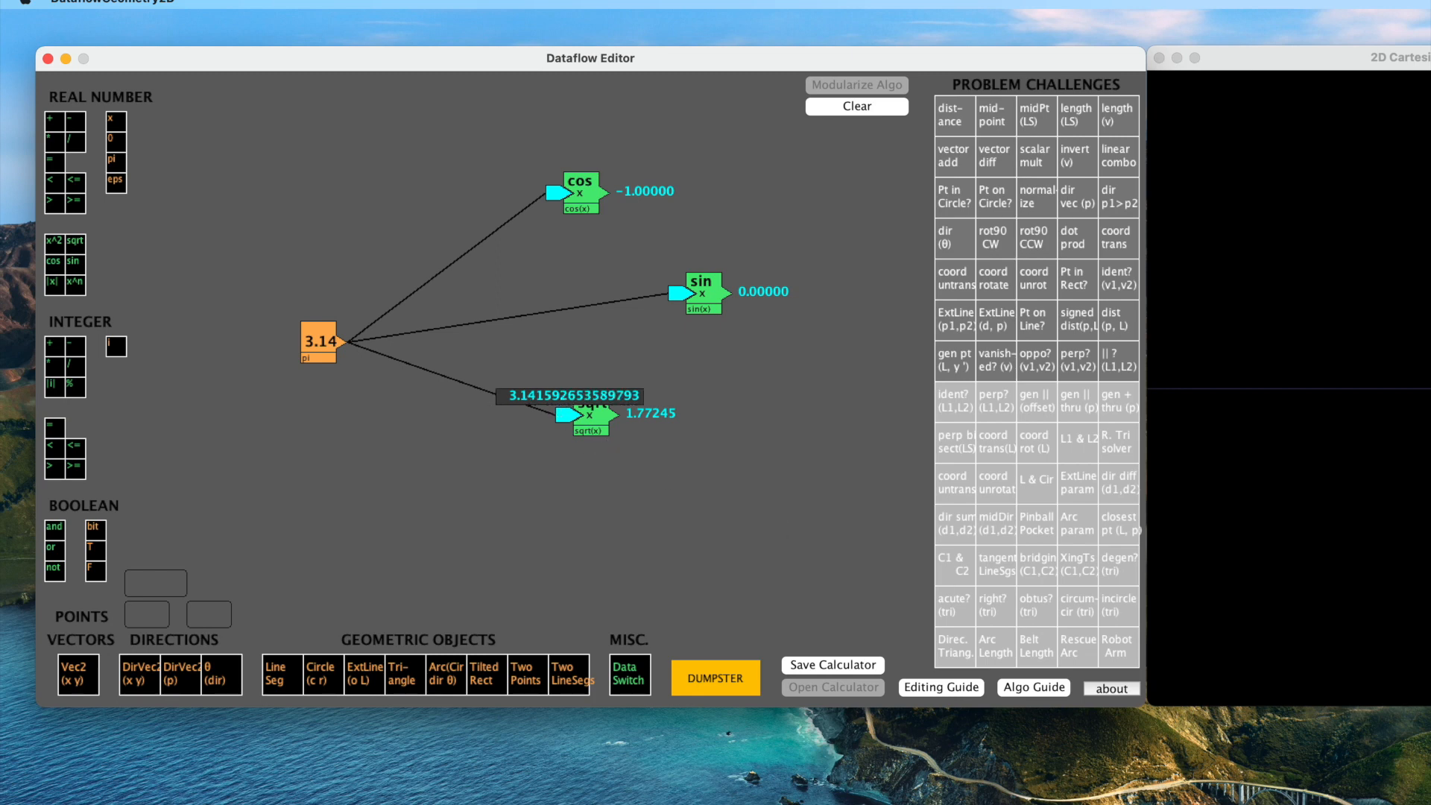
pyautogui.click(1110, 804)
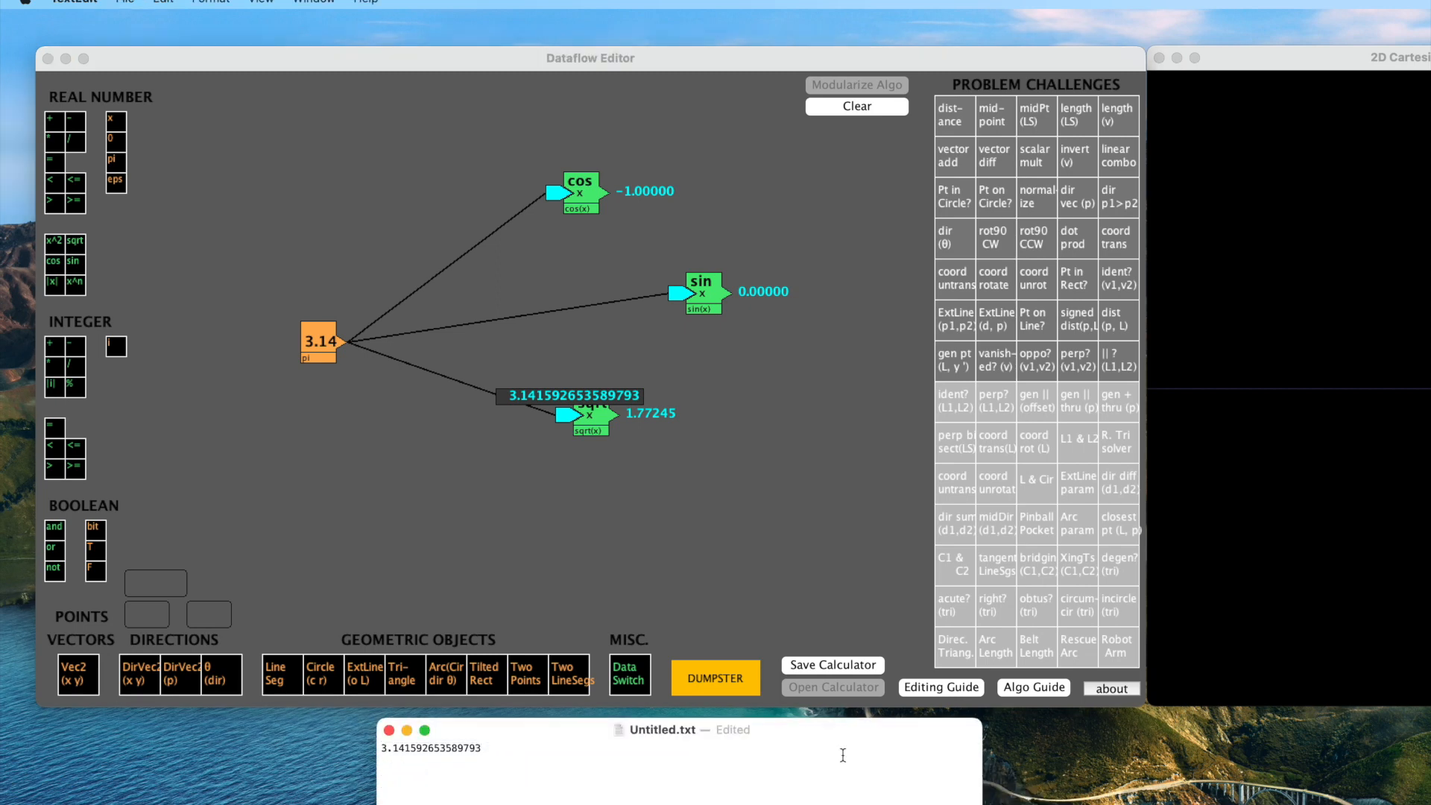
pyautogui.press('Return')
pyautogui.write('3.141592653589793')
pyautogui.click(406, 730)
pyautogui.click(765, 480)
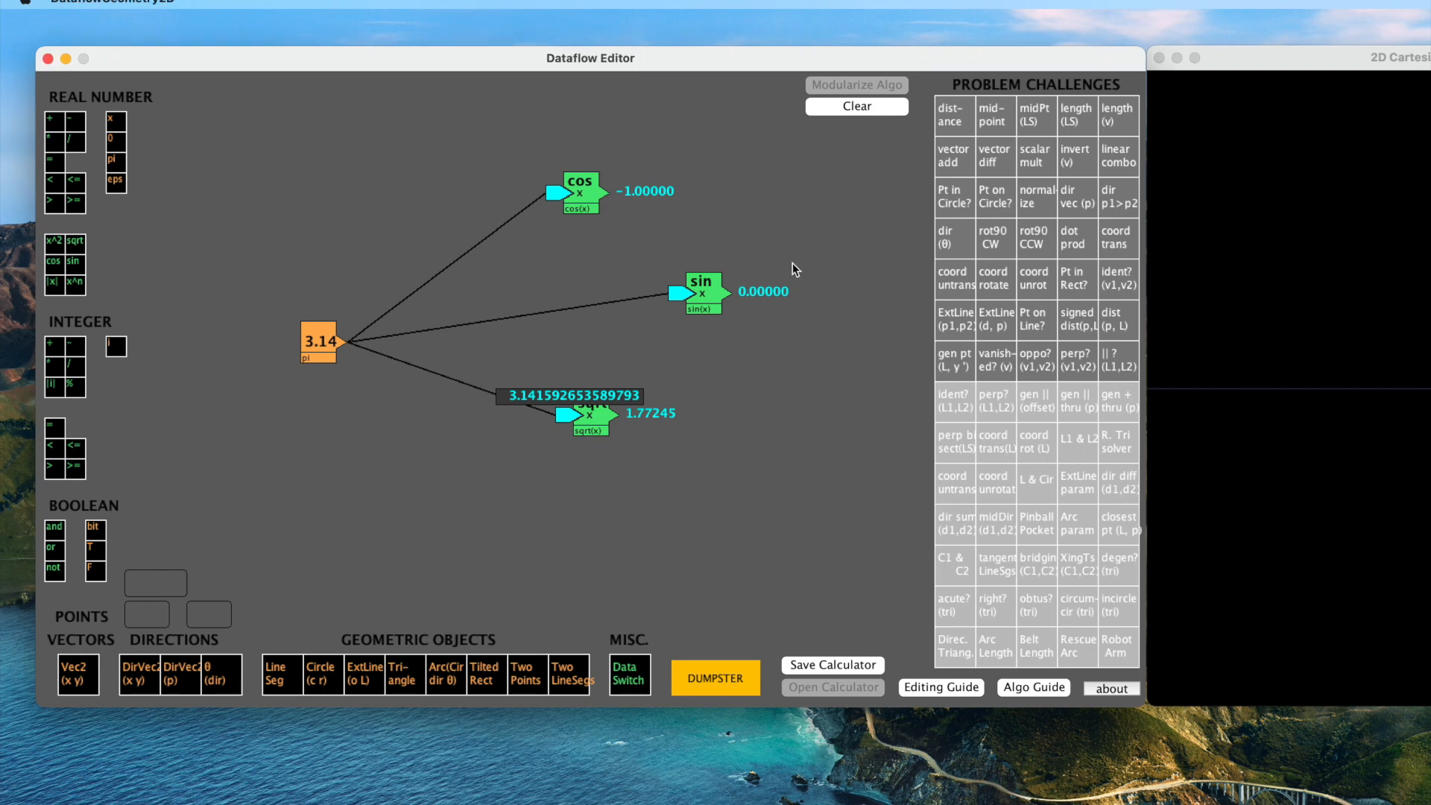
# Clear the Dataflow Editor by trashing the current dataflow without saving it.
pyautogui.click(857, 108)
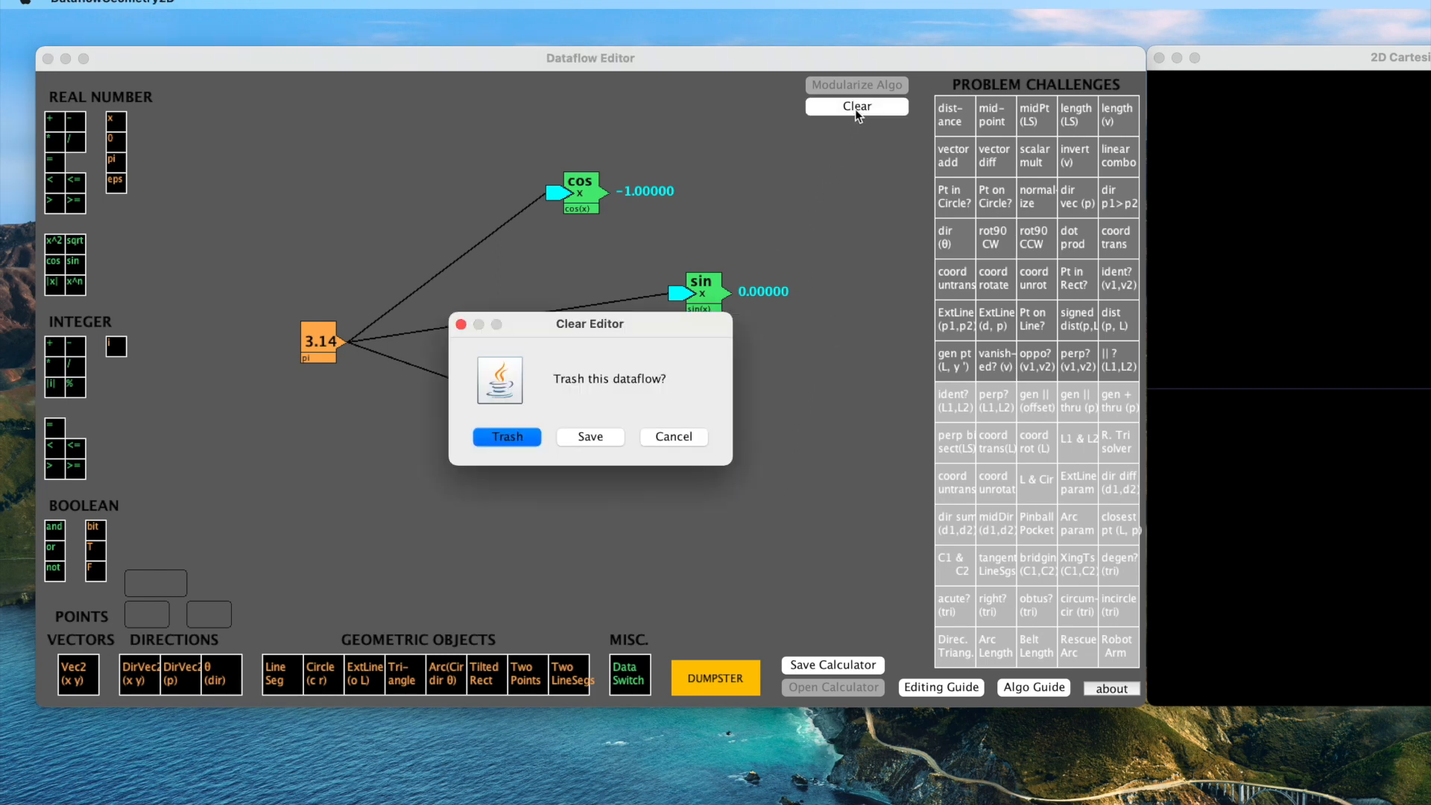
pyautogui.click(507, 437)
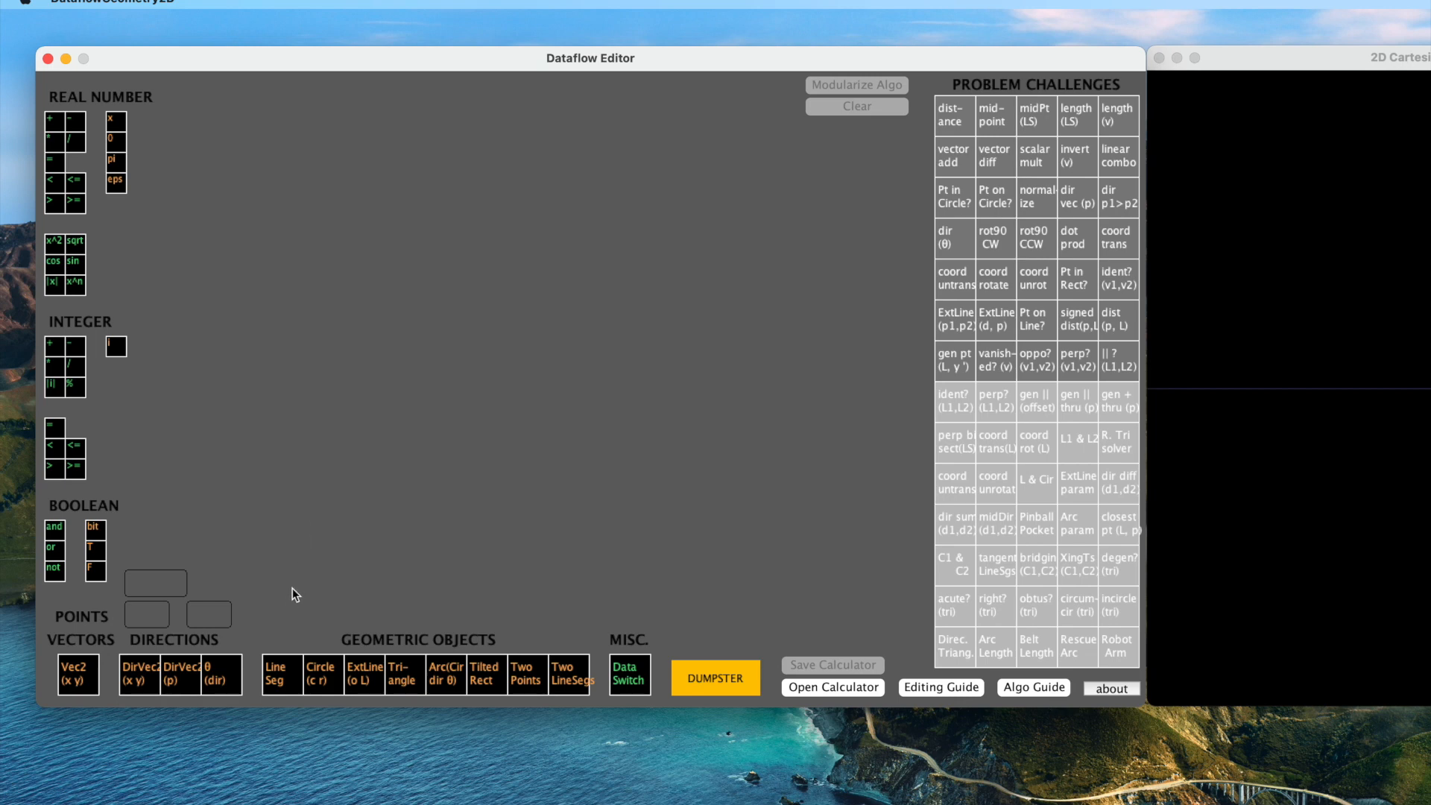
# Add a LineSeg node and place it right of the middle of the empty canvas.
pyautogui.click(278, 680)
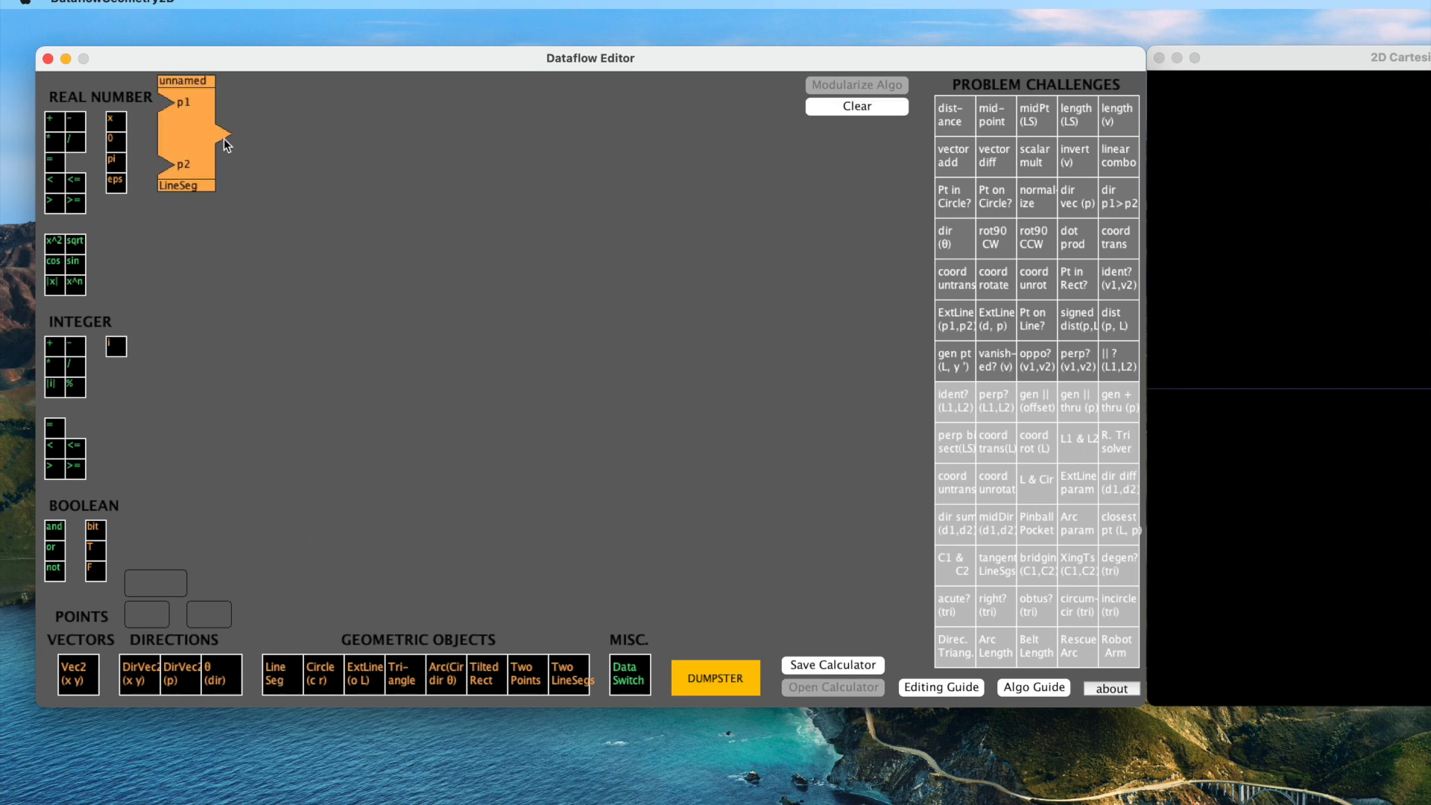
pyautogui.moveTo(199, 141); pyautogui.dragTo(729, 344)
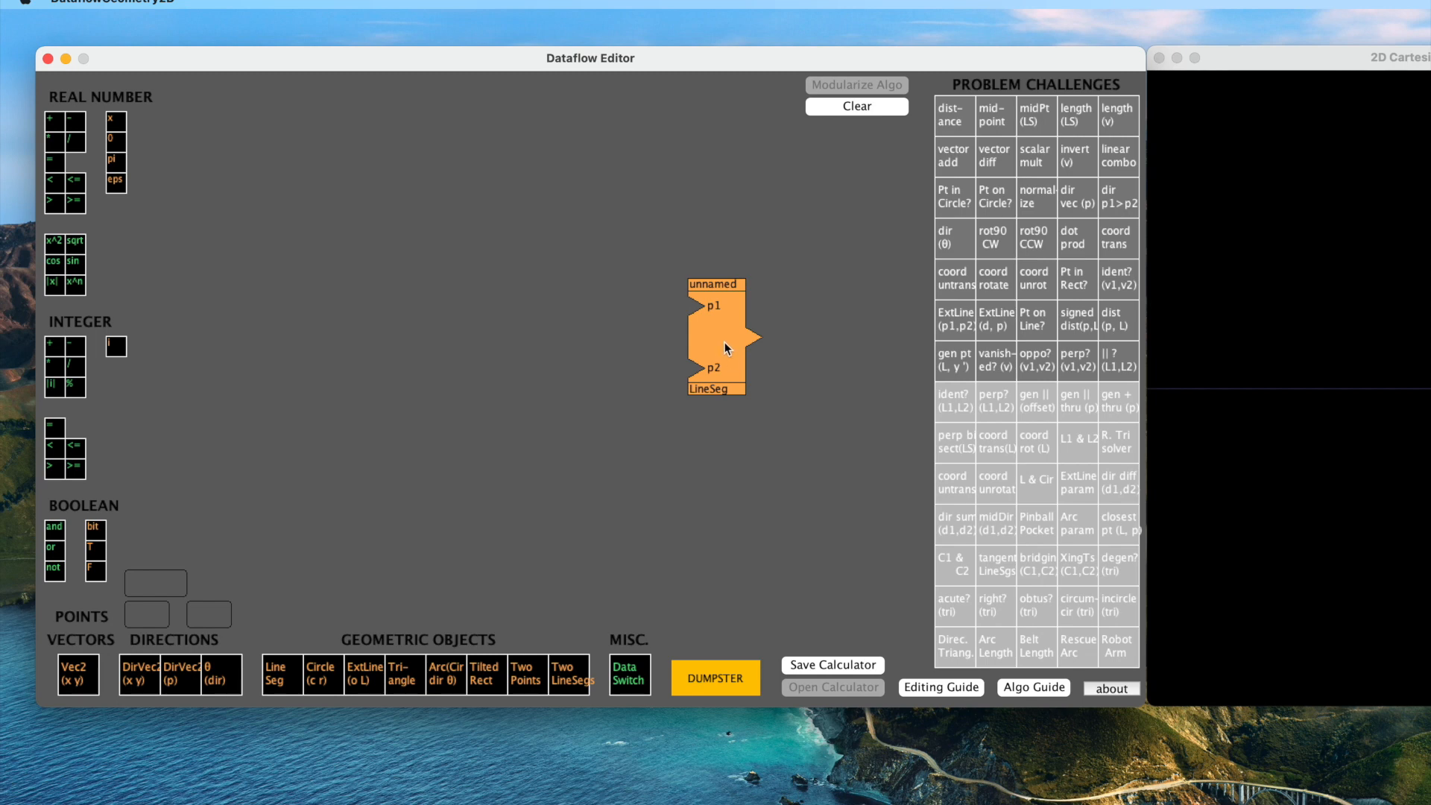
pyautogui.moveTo(728, 335); pyautogui.dragTo(707, 338)
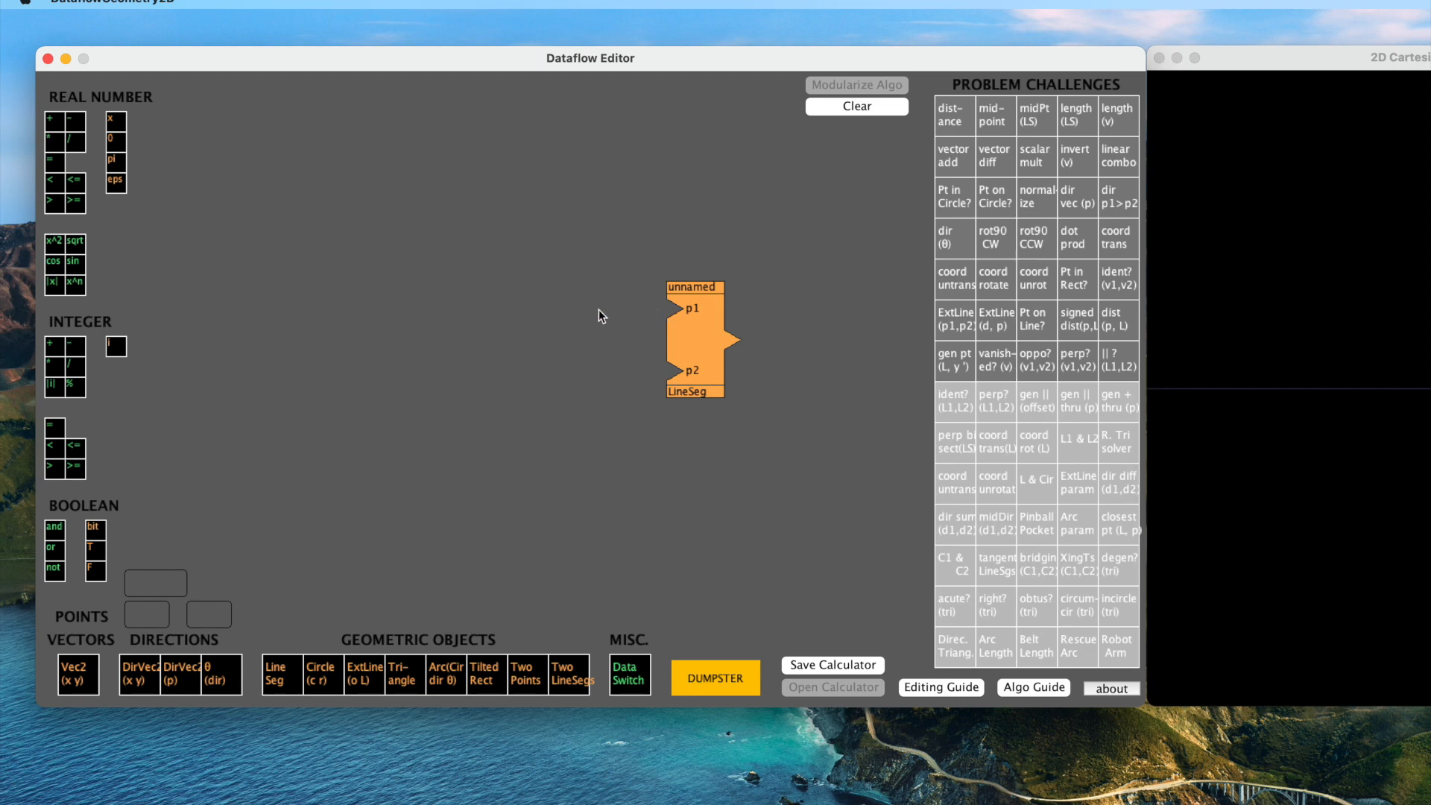
# Add two Vec2 nodes, stack them left of the LineSeg node, and nudge the LineSeg node slightly right.
pyautogui.click(78, 679)
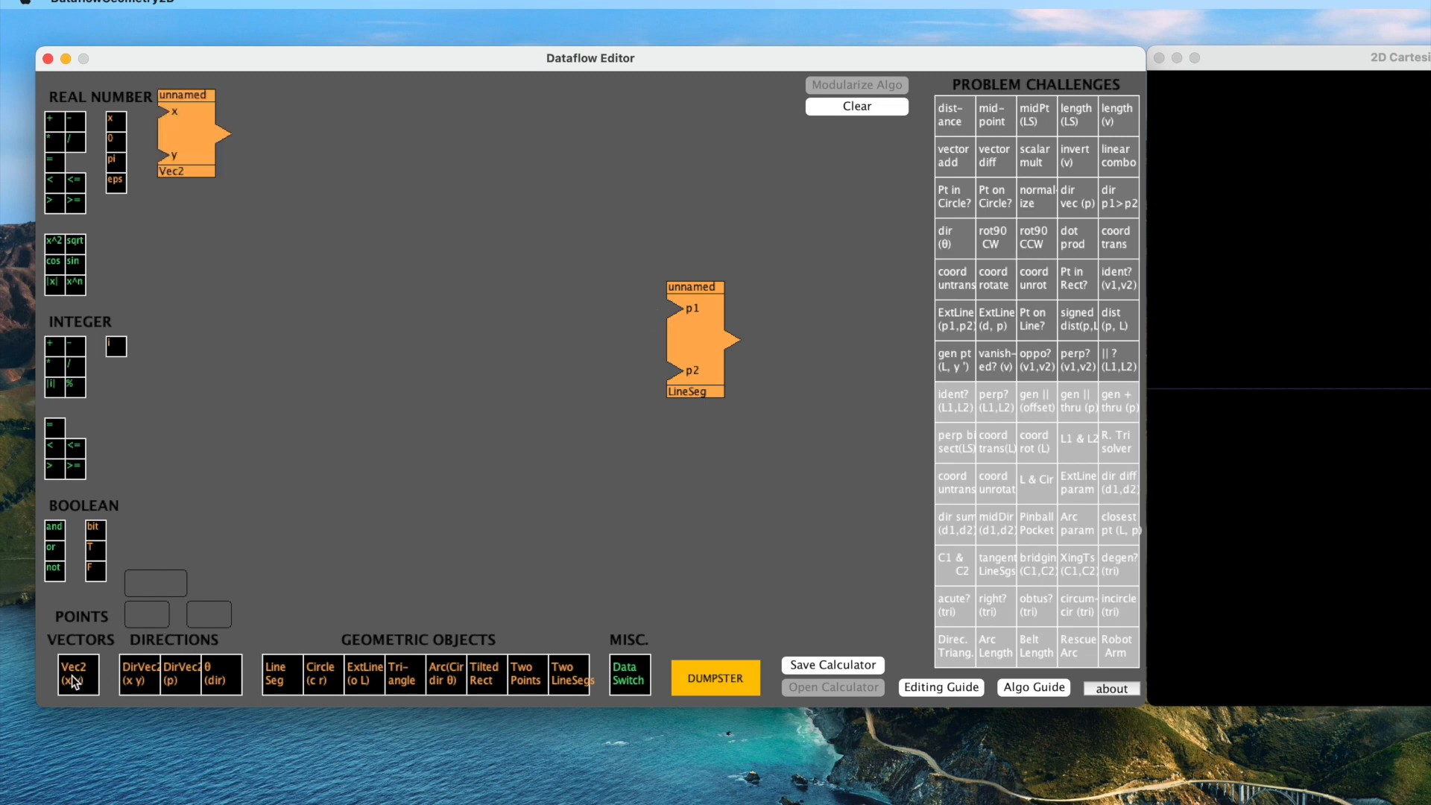
pyautogui.click(78, 680)
pyautogui.moveTo(271, 132); pyautogui.dragTo(524, 398)
pyautogui.moveTo(190, 144); pyautogui.dragTo(511, 285)
pyautogui.moveTo(524, 386); pyautogui.dragTo(503, 378)
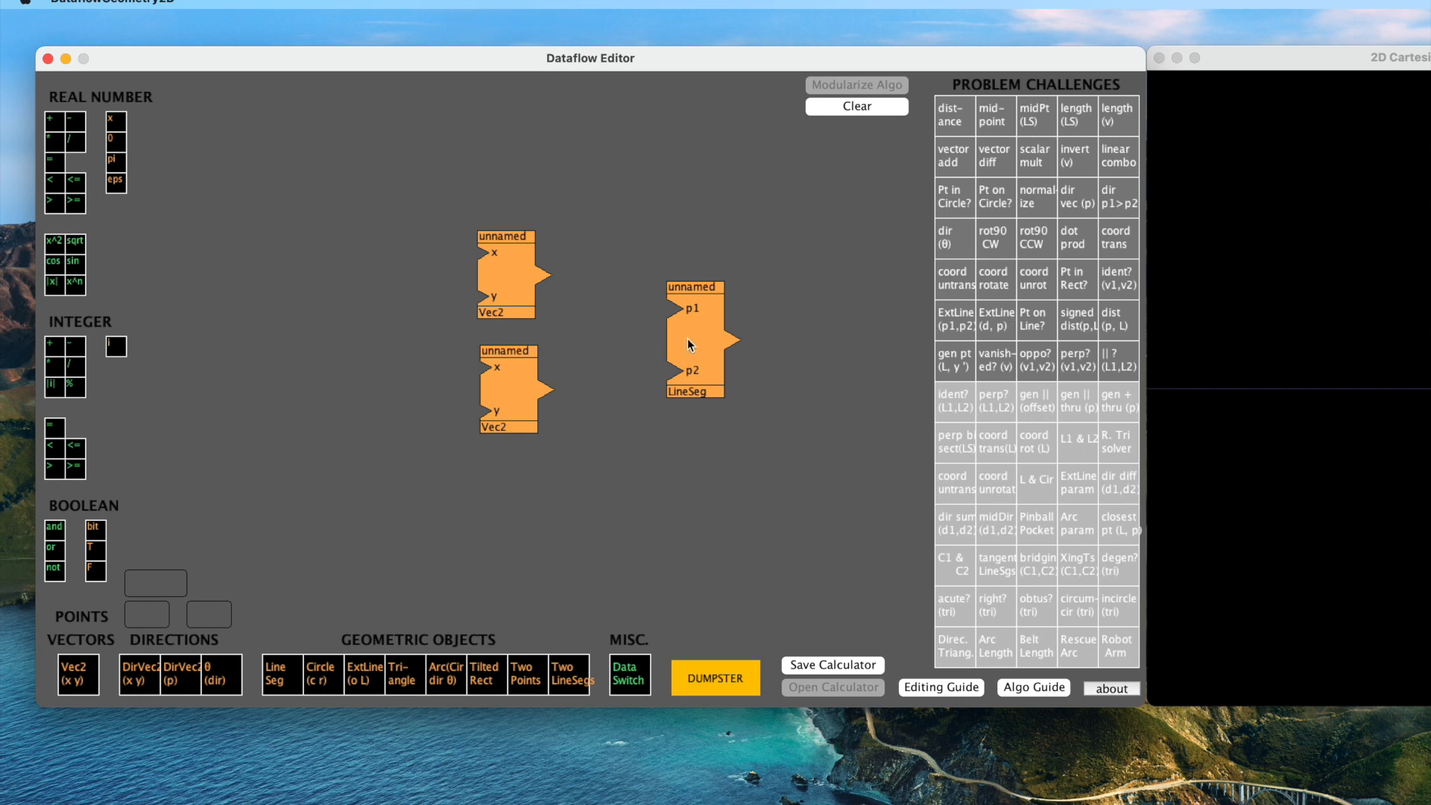
pyautogui.moveTo(690, 344); pyautogui.dragTo(696, 343)
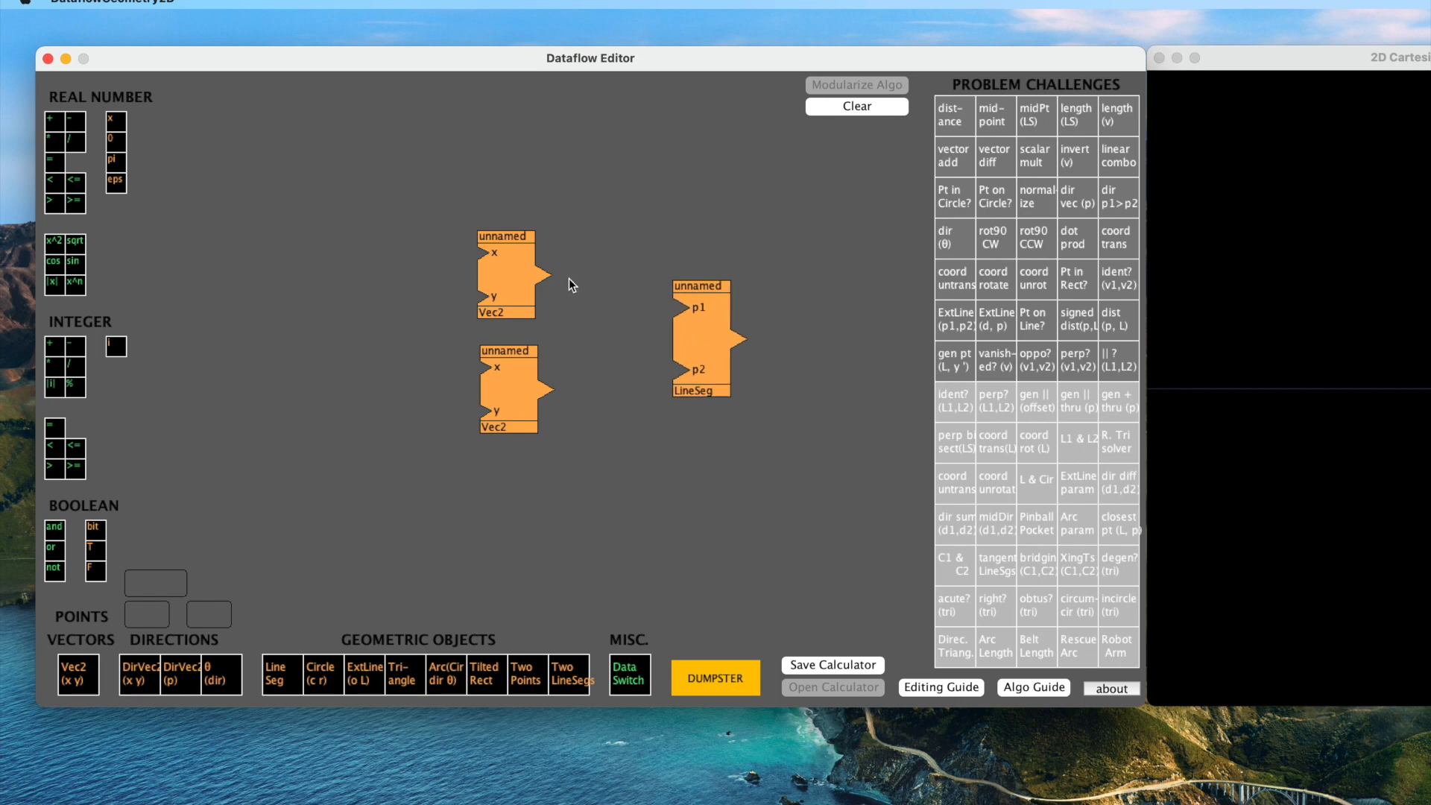
# Connect the upper Vec2 node's output to the LineSeg's p1 input and the lower Vec2's output to p2.
pyautogui.press('ctrl')
pyautogui.click(678, 305)
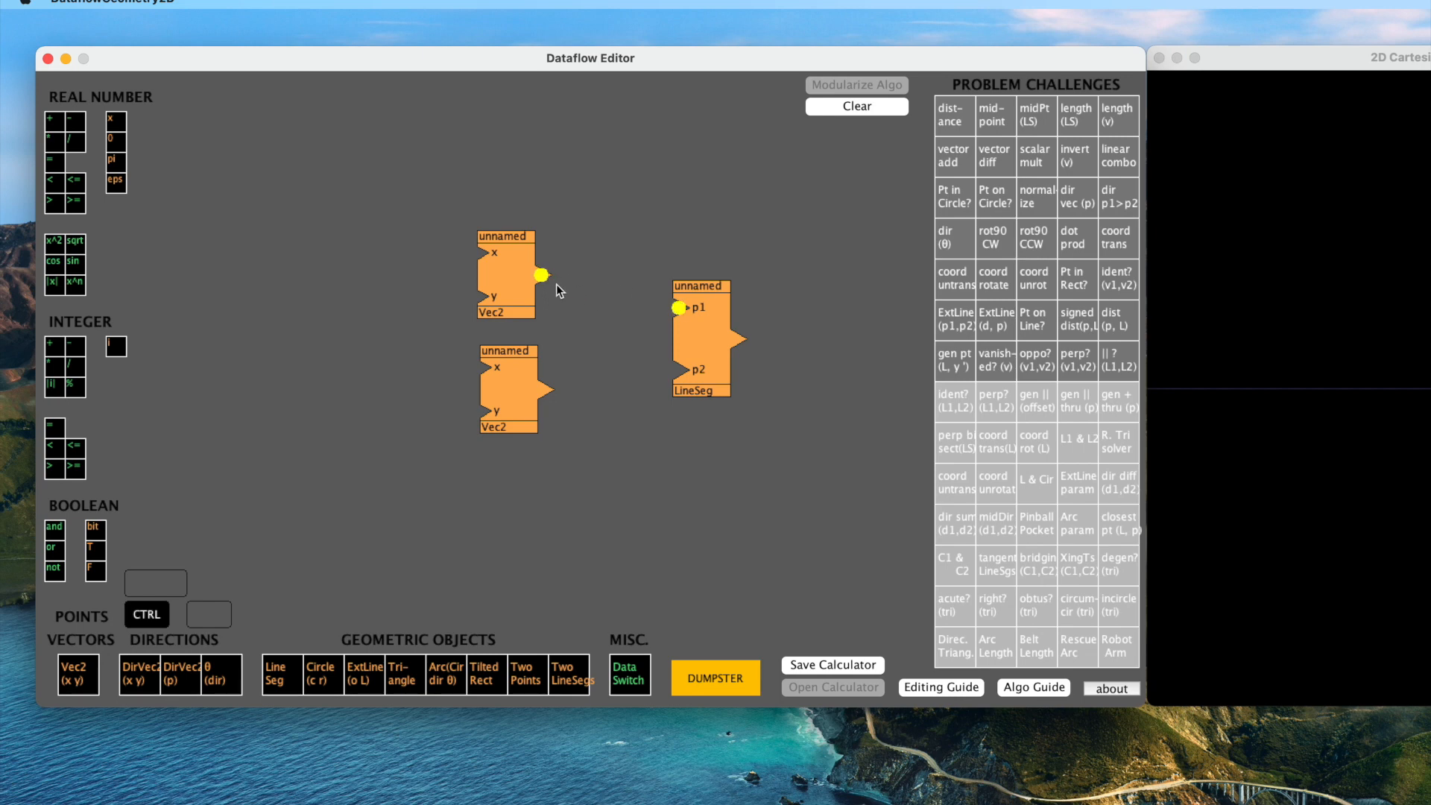
pyautogui.press('ctrl')
pyautogui.click(674, 369)
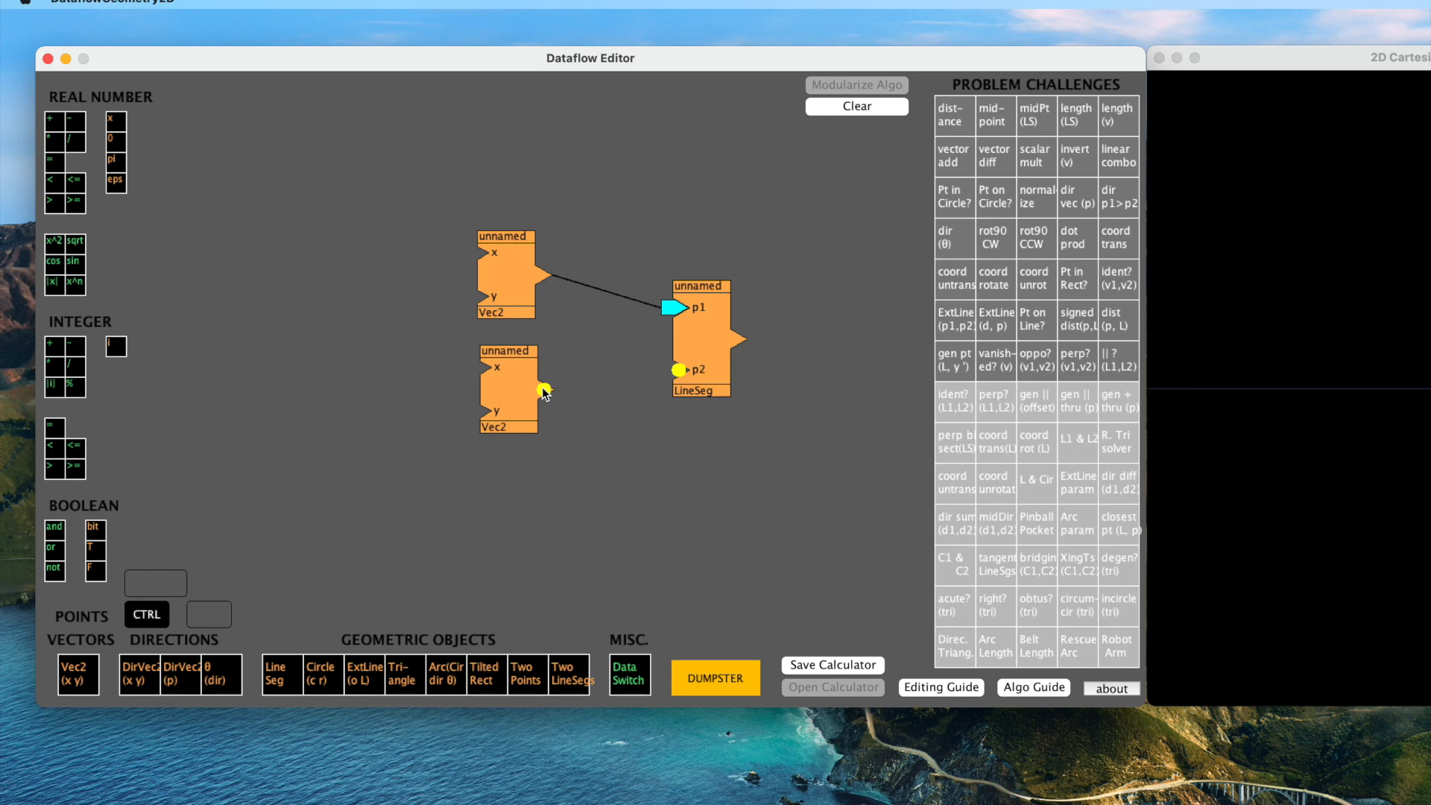
# Add four real-number variable nodes and arrange them in a column left of the two Vec2 nodes.
pyautogui.click(113, 120)
pyautogui.click(113, 121)
pyautogui.click(113, 121)
pyautogui.click(113, 122)
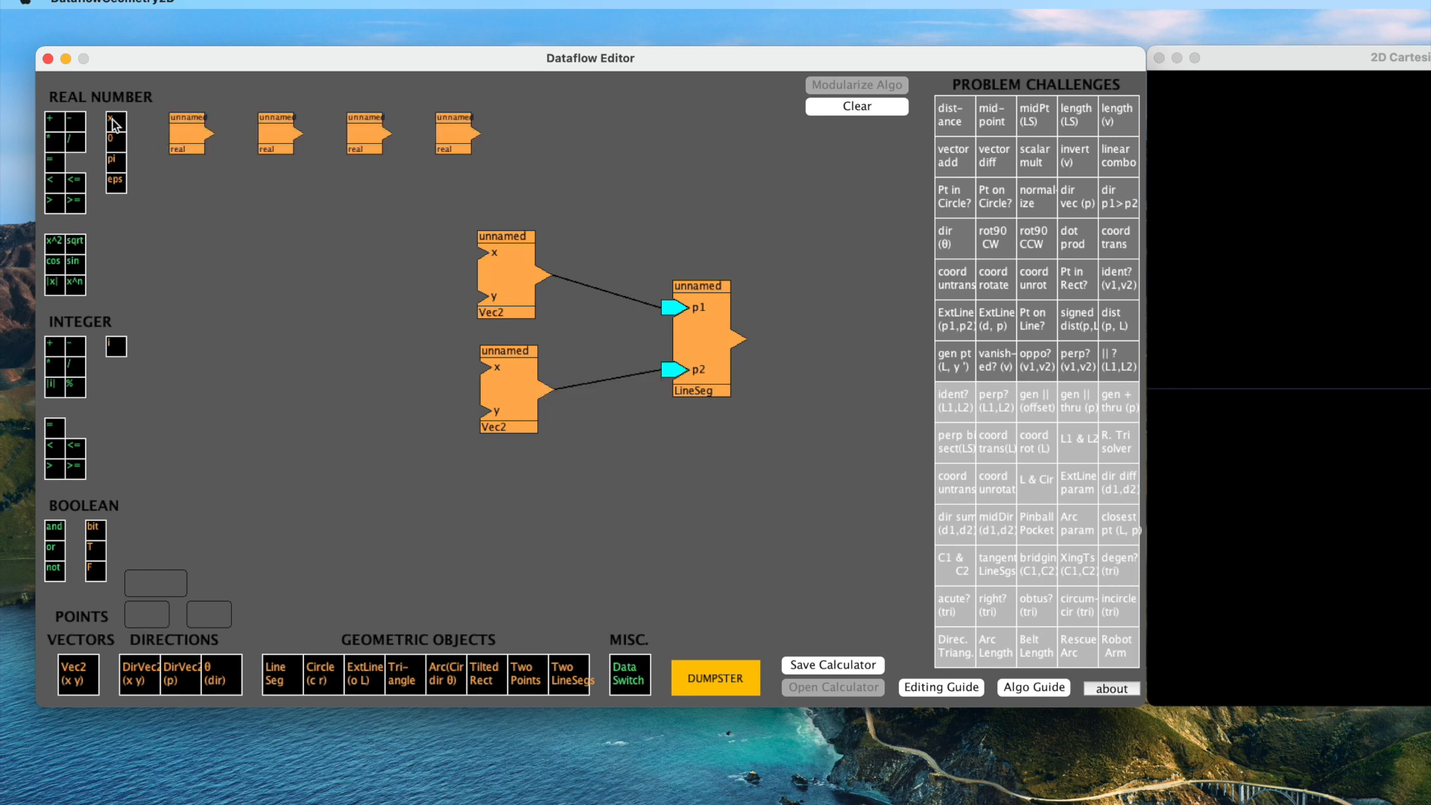
pyautogui.moveTo(452, 146); pyautogui.dragTo(289, 203)
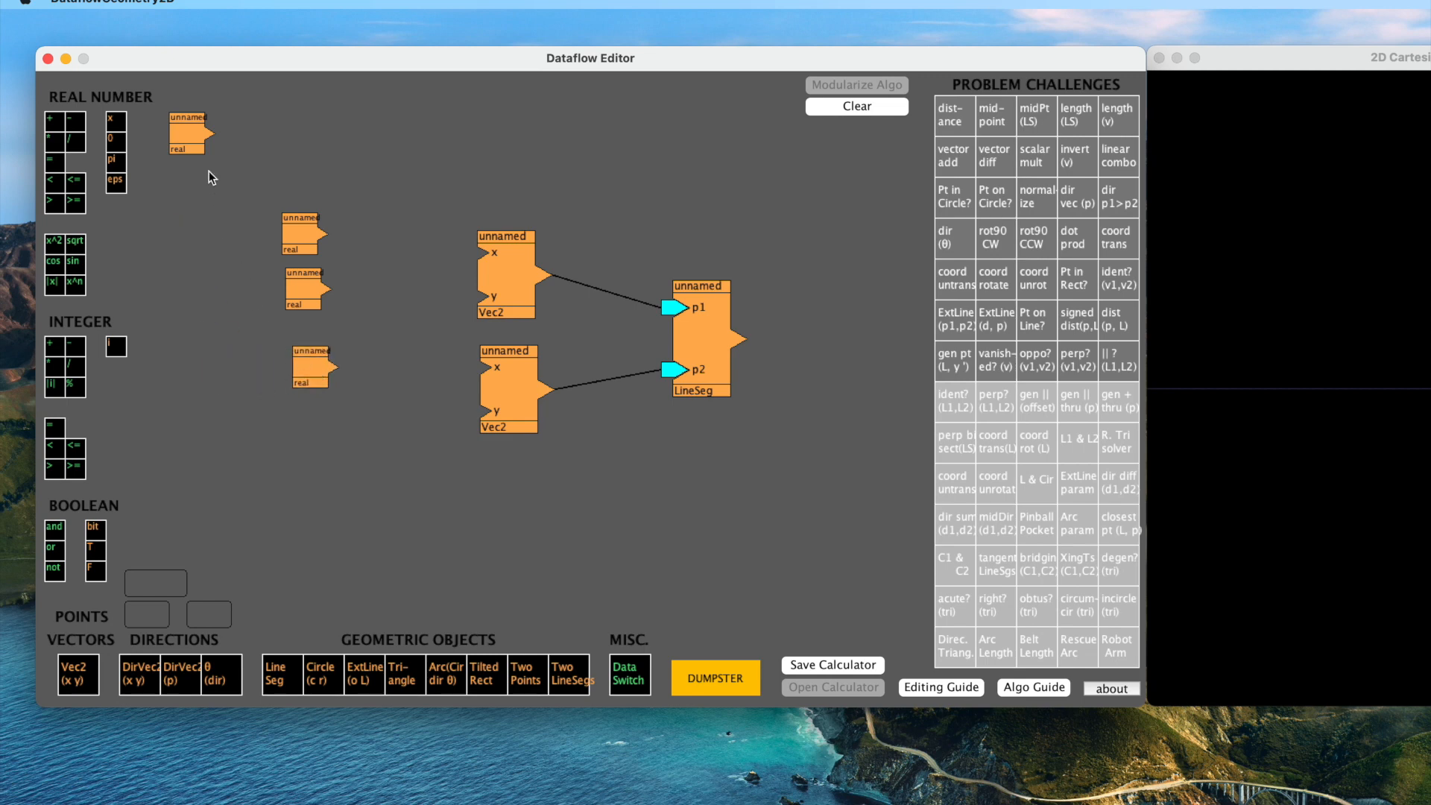
pyautogui.moveTo(193, 139); pyautogui.dragTo(284, 422)
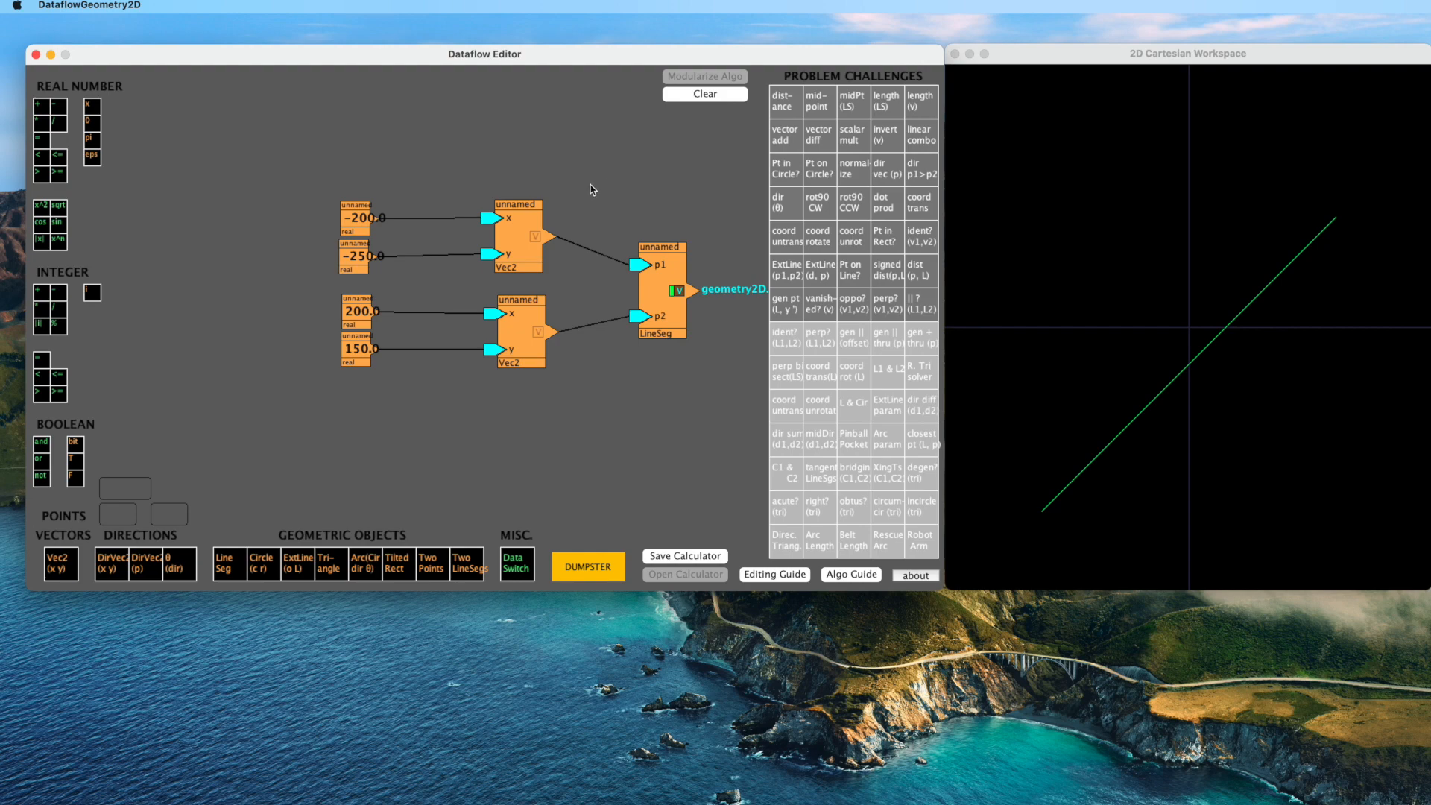
# Show and hide the upper Vec2 node's point in the Cartesian workspace, and do the same for the lower one.
pyautogui.keyDown('alt'); pyautogui.click(535, 238); pyautogui.keyUp('alt')
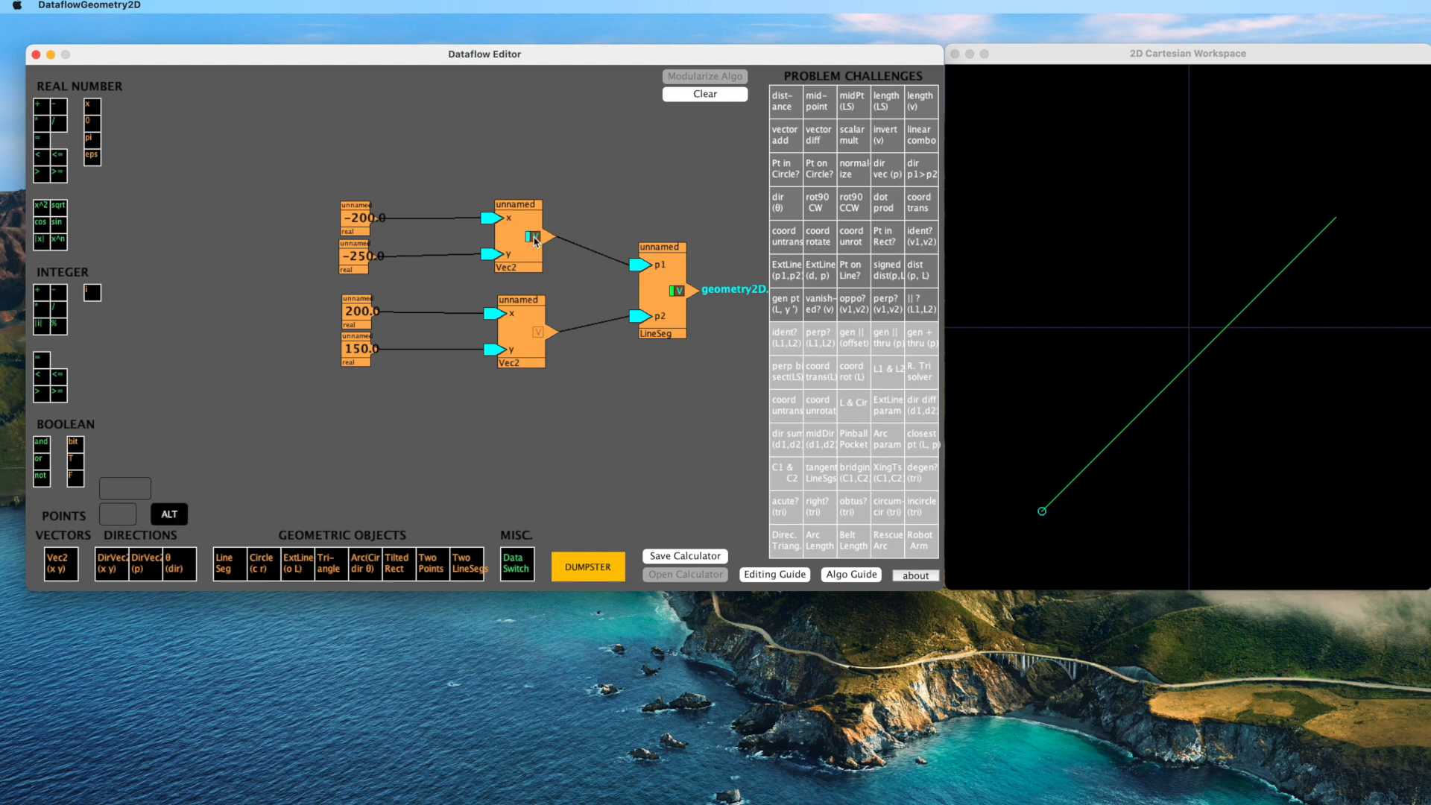
pyautogui.keyDown('alt'); pyautogui.click(534, 238); pyautogui.keyUp('alt')
pyautogui.keyDown('alt'); pyautogui.click(539, 333); pyautogui.keyUp('alt')
pyautogui.keyDown('alt'); pyautogui.click(539, 335); pyautogui.keyUp('alt')
# Name the upper Vec2 node endPt1 and the lower Vec2 node endPt2.
pyautogui.click(524, 208)
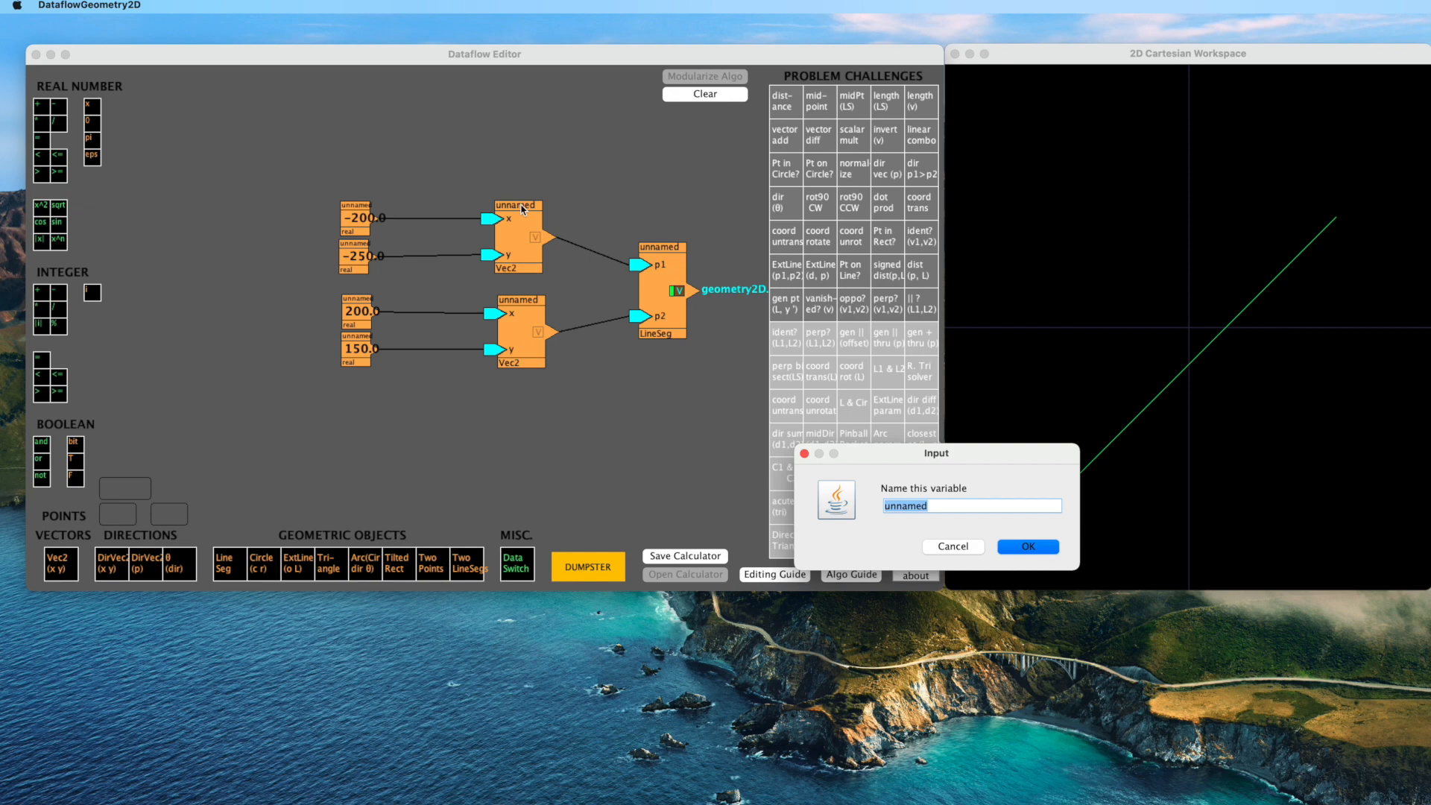
pyautogui.write('endPt1')
pyautogui.press('Return')
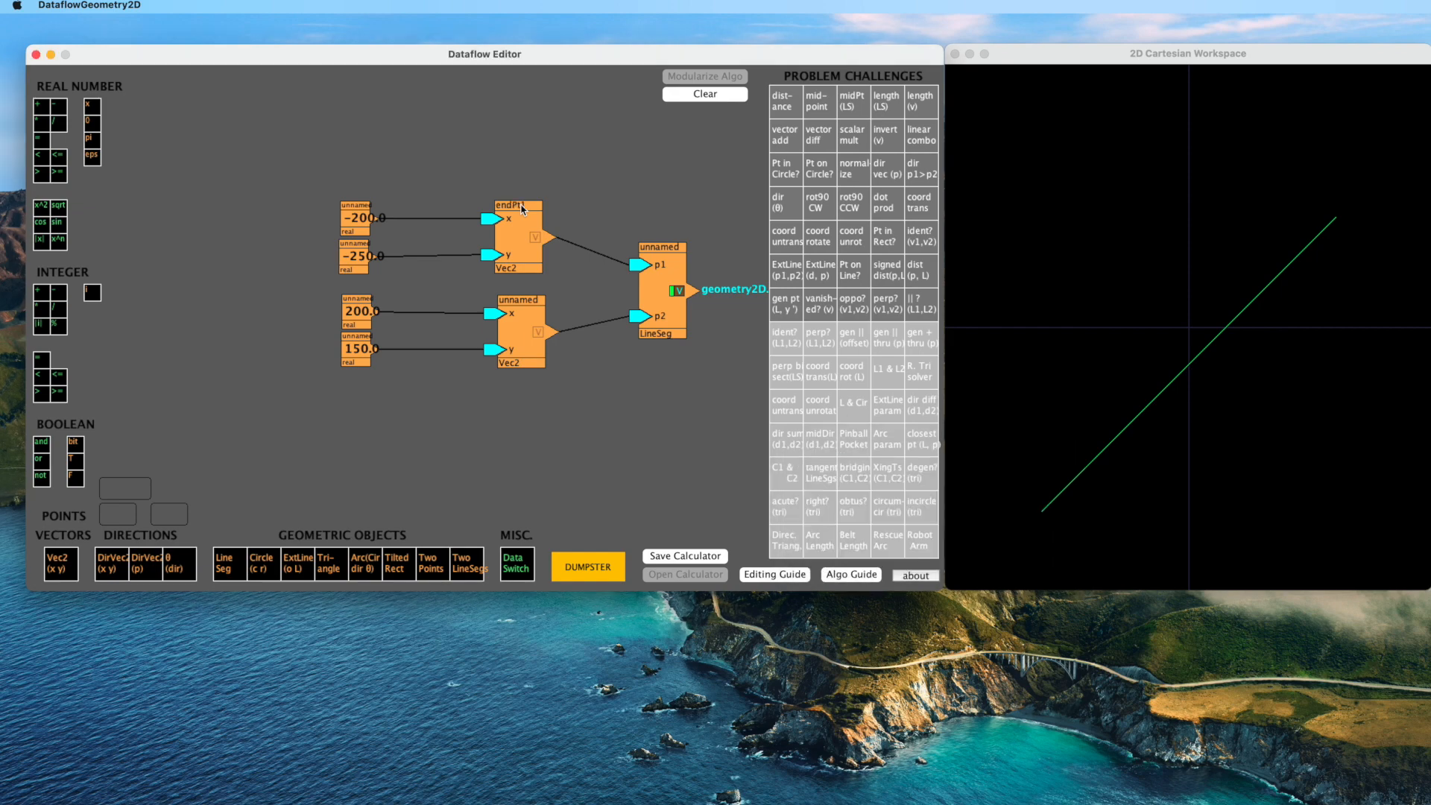
pyautogui.click(524, 302)
pyautogui.write('endPt2')
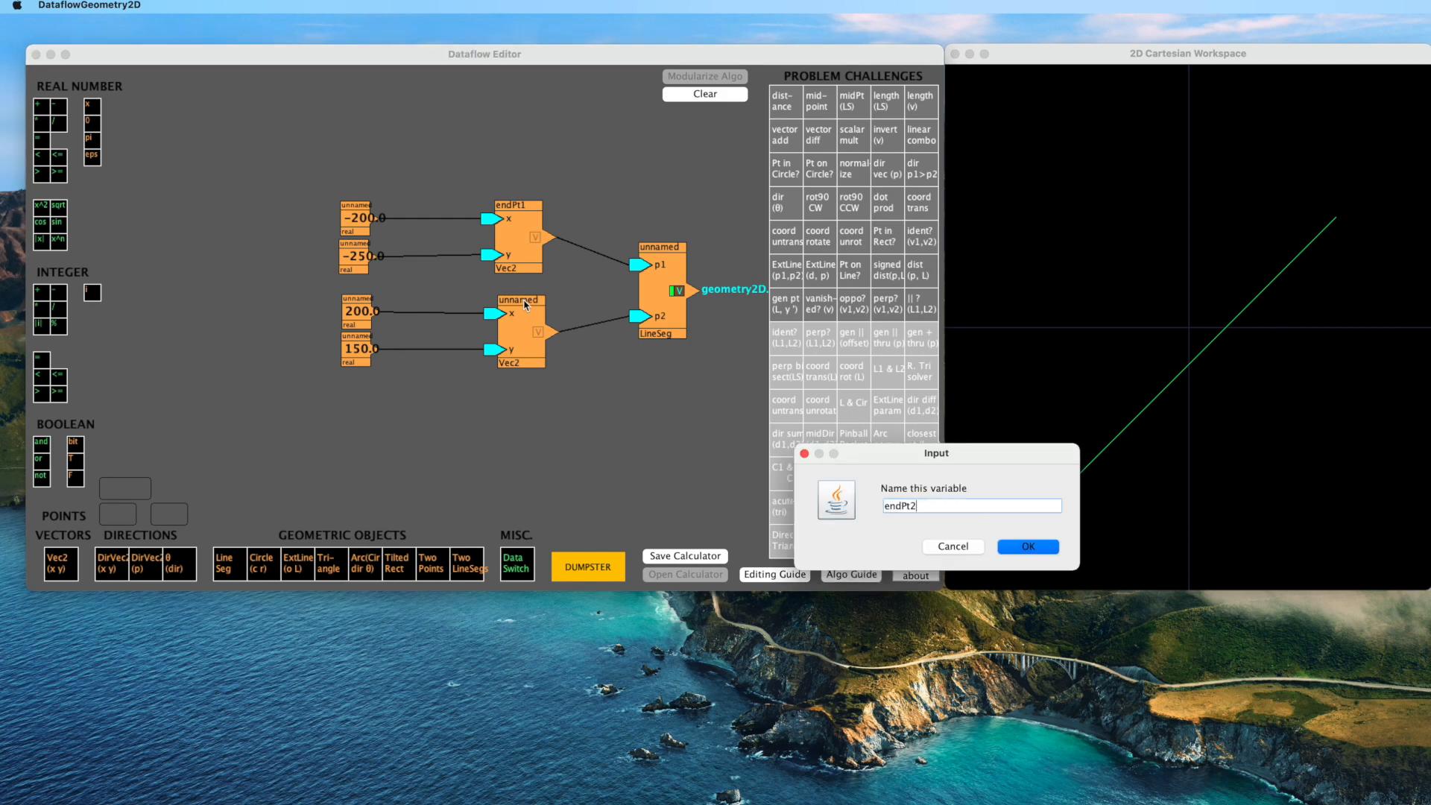
pyautogui.press('Return')
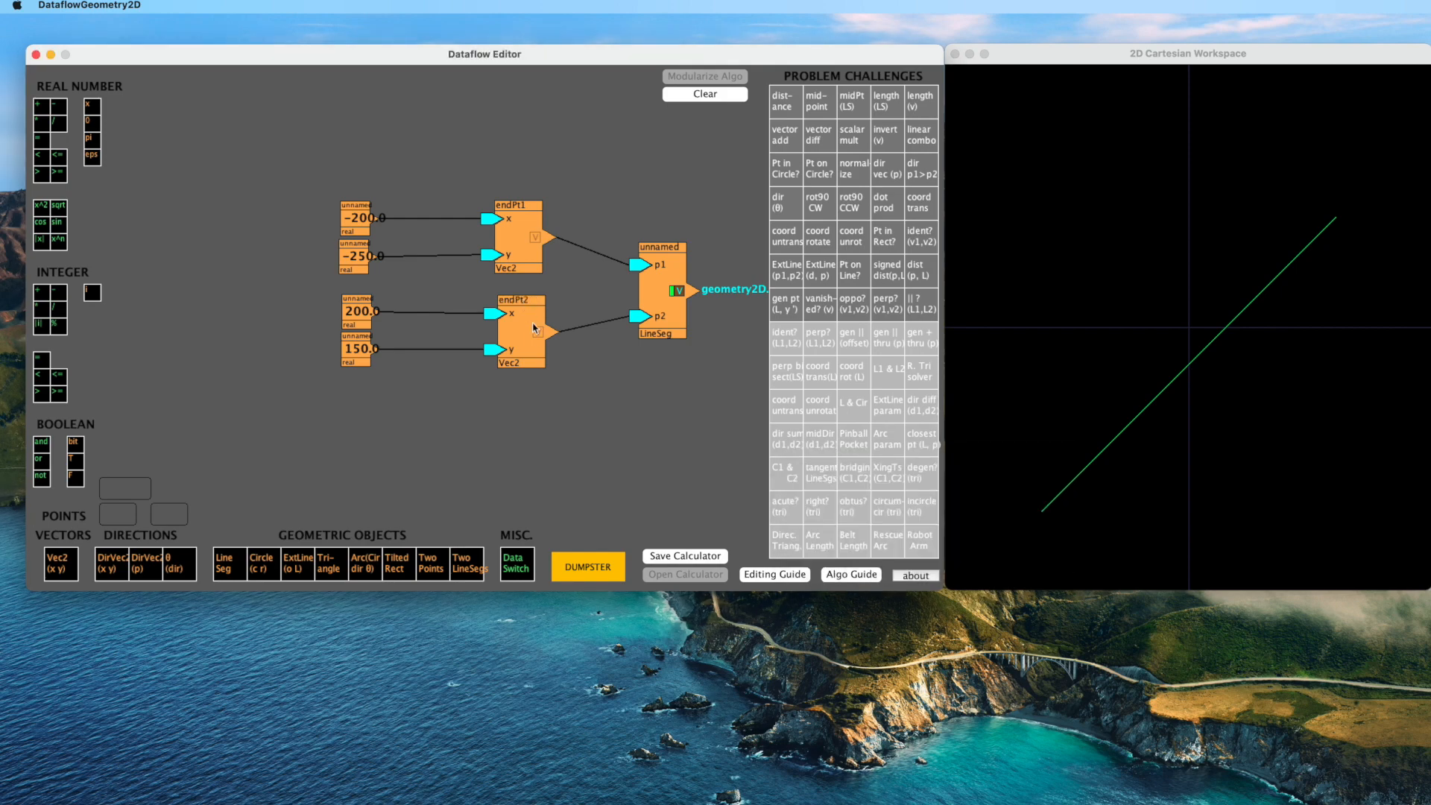
# Toggle the graphic display of endPt2 on and off twice, and that of endPt1 once.
pyautogui.keyDown('alt'); pyautogui.click(537, 332); pyautogui.keyUp('alt')
pyautogui.keyDown('alt'); pyautogui.click(539, 335); pyautogui.keyUp('alt')
pyautogui.keyDown('alt'); pyautogui.click(540, 335); pyautogui.keyUp('alt')
pyautogui.keyDown('alt'); pyautogui.click(540, 336); pyautogui.keyUp('alt')
pyautogui.keyDown('alt'); pyautogui.click(536, 237); pyautogui.keyUp('alt')
pyautogui.keyDown('alt'); pyautogui.click(538, 240); pyautogui.keyUp('alt')
# Disconnect the x inputs of endPt1 and endPt2, and link both to the output of the -200 real node.
pyautogui.moveTo(492, 218)
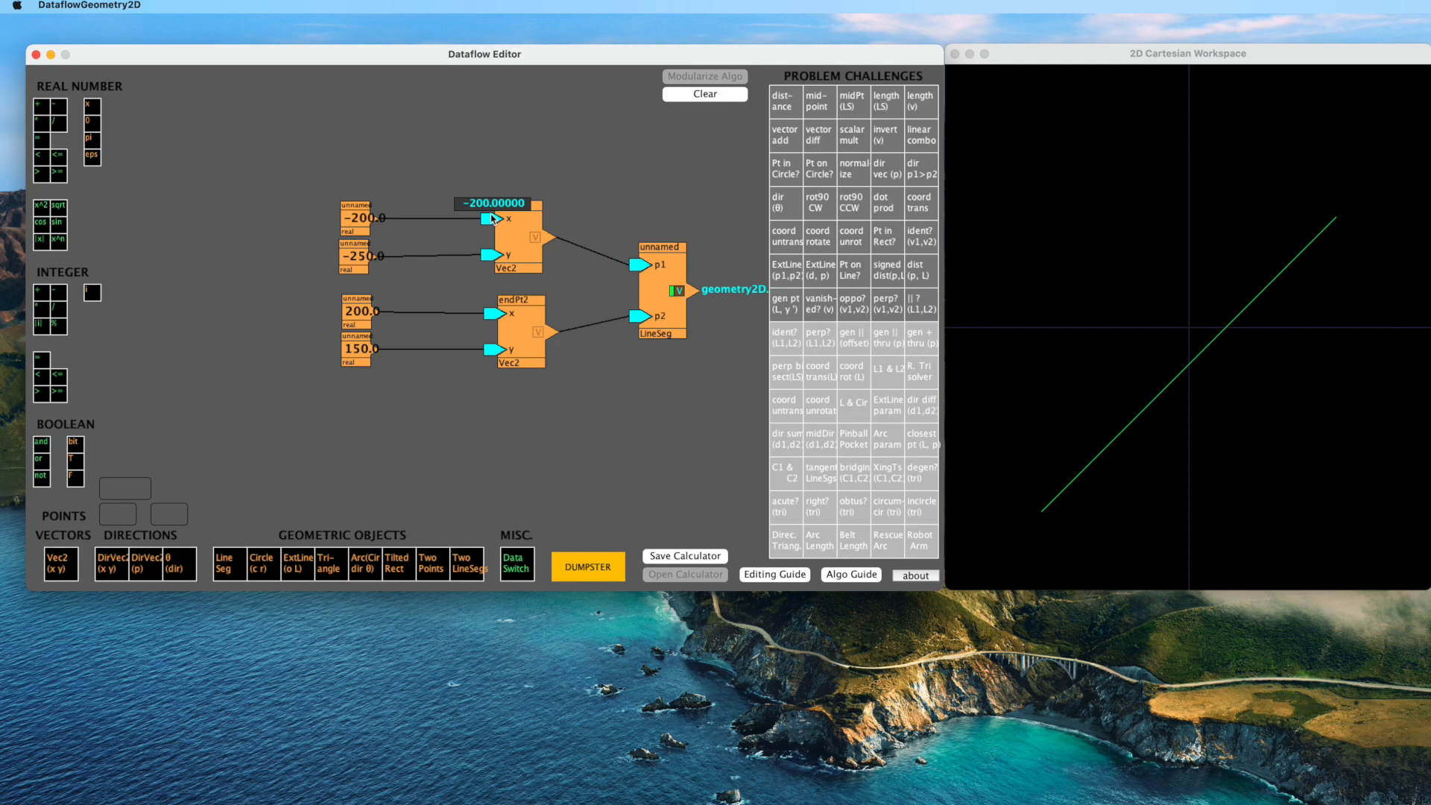
pyautogui.keyDown('shift'); pyautogui.click(491, 217); pyautogui.keyUp('shift')
pyautogui.keyDown('shift'); pyautogui.click(492, 315); pyautogui.keyUp('shift')
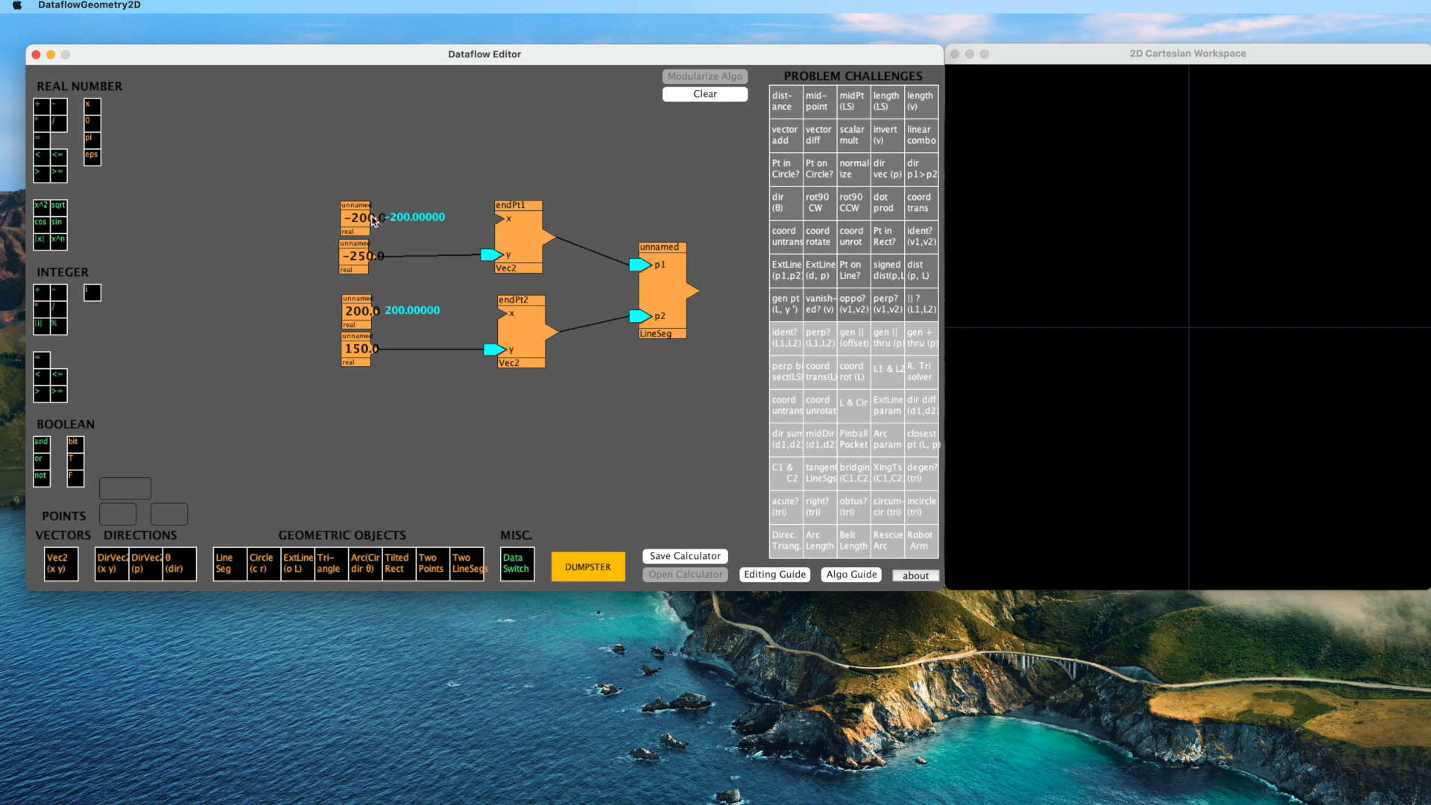
pyautogui.keyDown('ctrl'); pyautogui.click(372, 219); pyautogui.keyUp('ctrl')
pyautogui.keyDown('ctrl'); pyautogui.click(498, 219); pyautogui.keyUp('ctrl')
pyautogui.keyDown('ctrl'); pyautogui.click(501, 314); pyautogui.keyUp('ctrl')
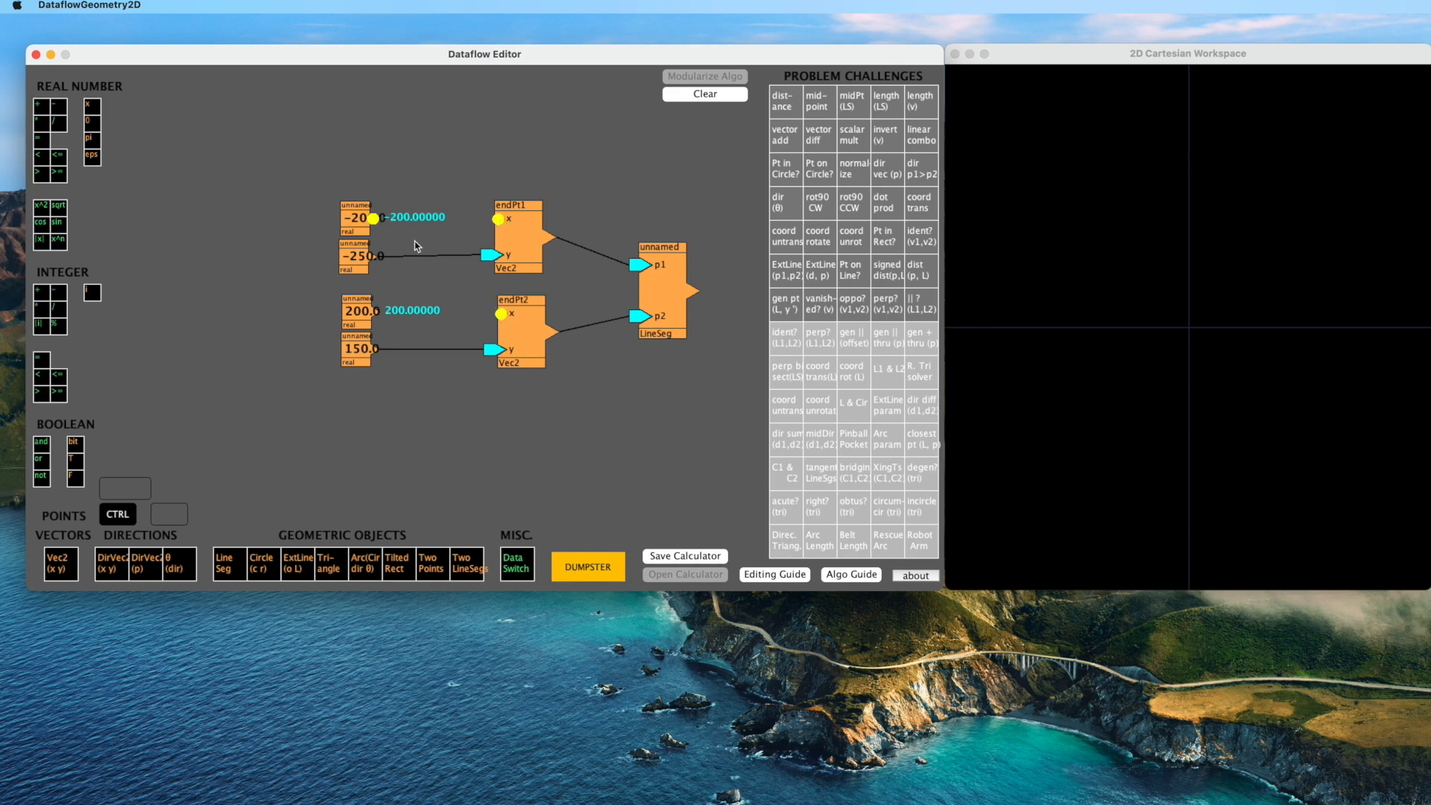
pyautogui.keyDown('ctrl'); pyautogui.click(374, 219); pyautogui.keyUp('ctrl')
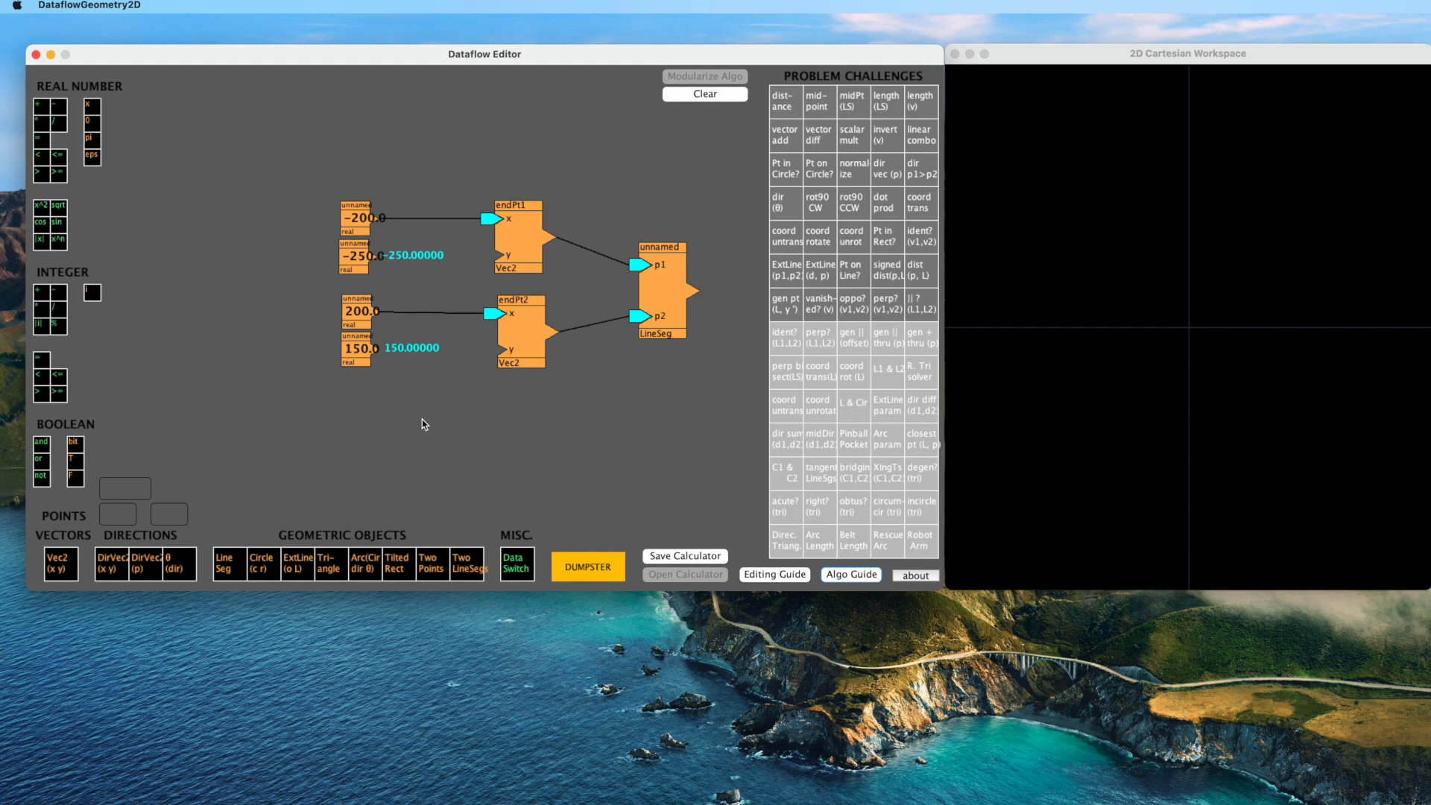
# Link the output of the -250 real node to the unconnected y inputs of both endPt1 and endPt2.
pyautogui.click(373, 257)
pyautogui.click(497, 255)
pyautogui.click(501, 350)
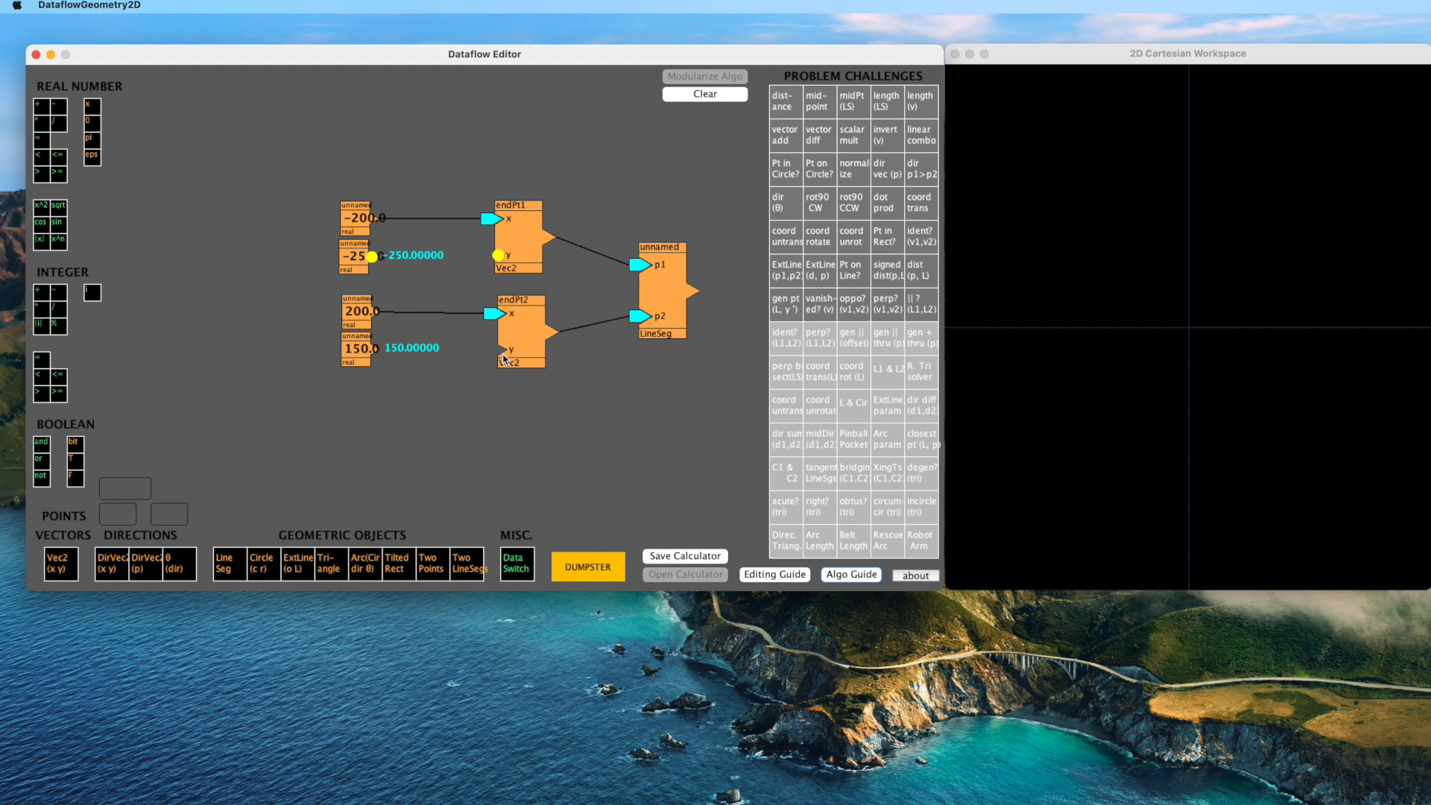
pyautogui.click(371, 259)
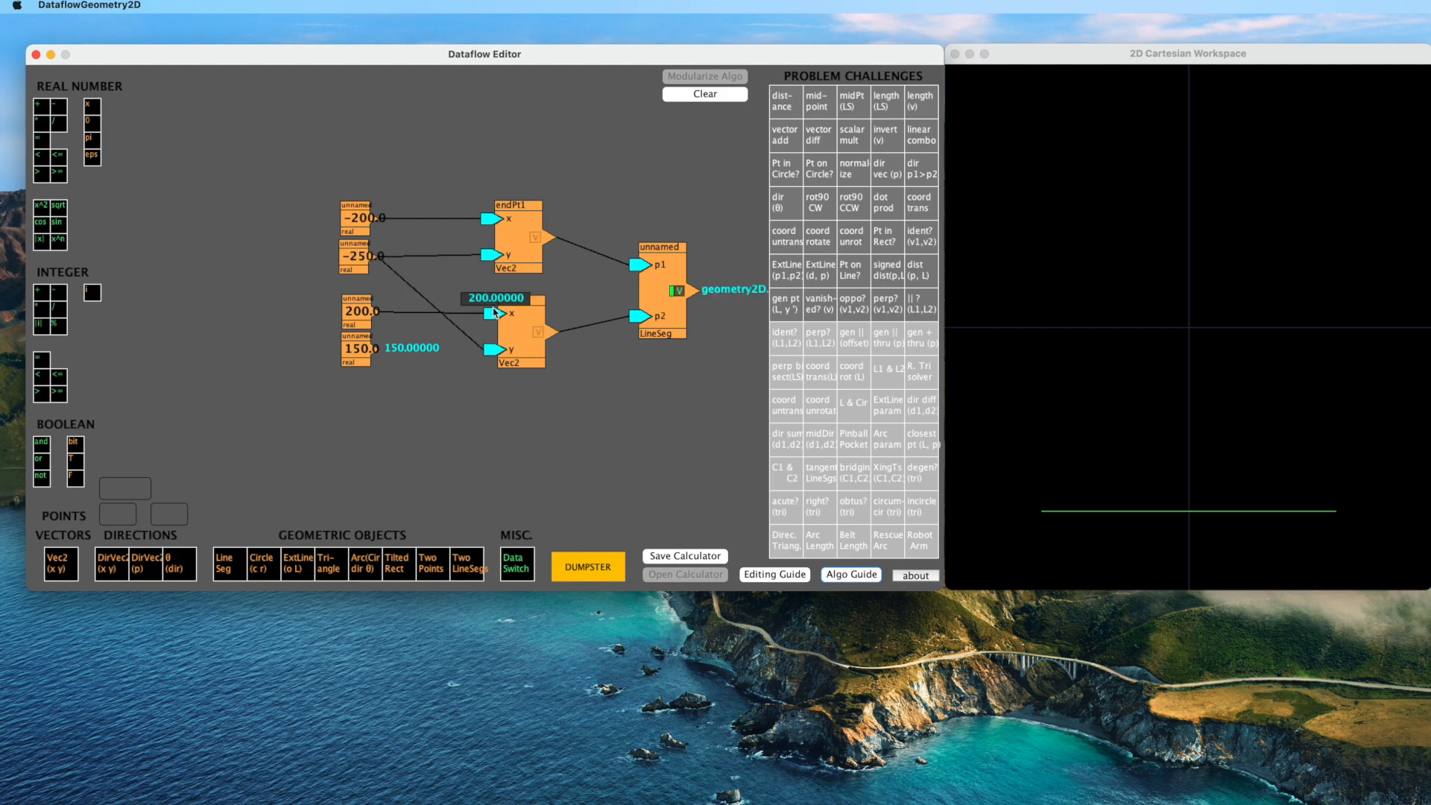
# Disconnect the y inputs of endPt1 and endPt2, and link both to the output of the 150 real node.
pyautogui.moveTo(491, 259)
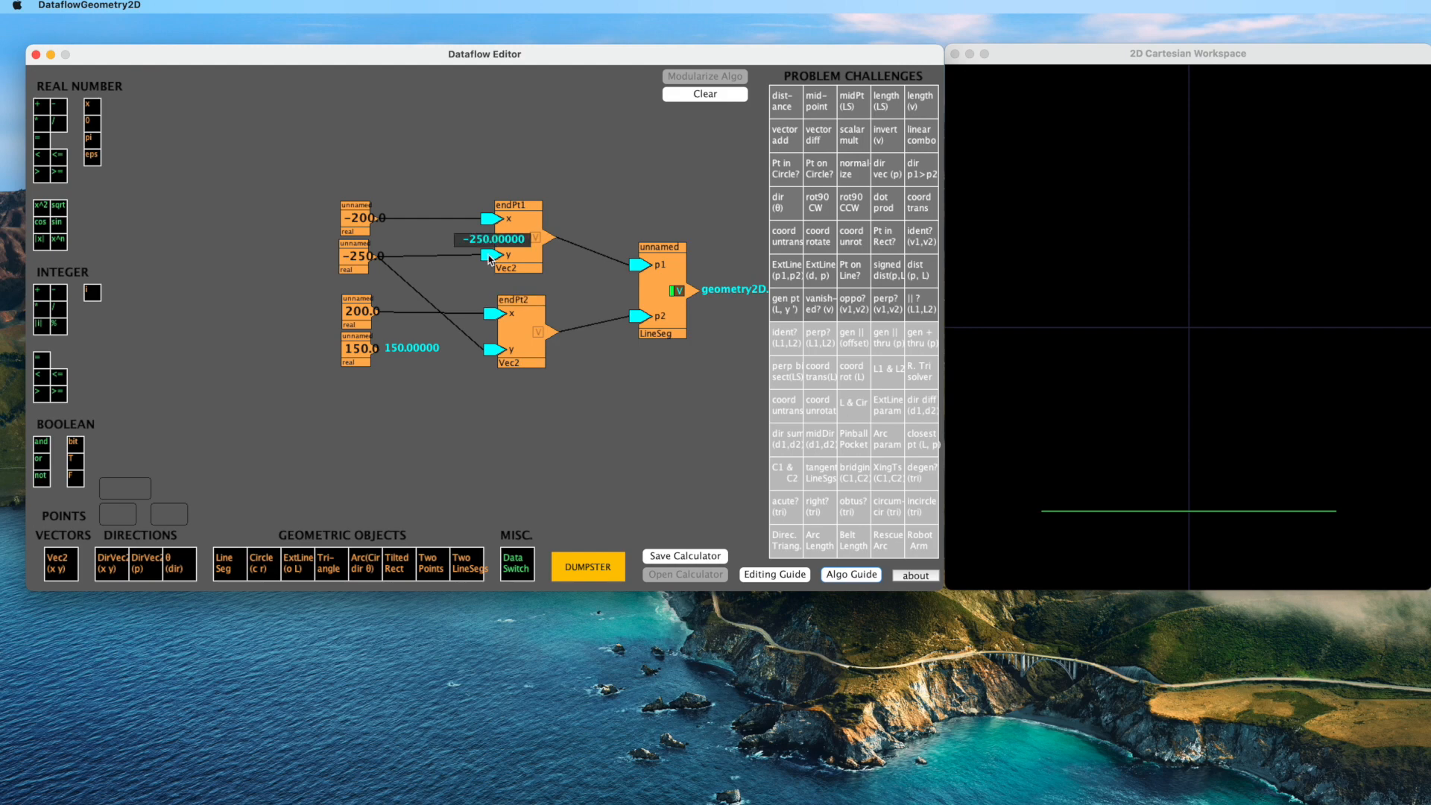
pyautogui.click(491, 259)
pyautogui.click(493, 350)
pyautogui.click(374, 348)
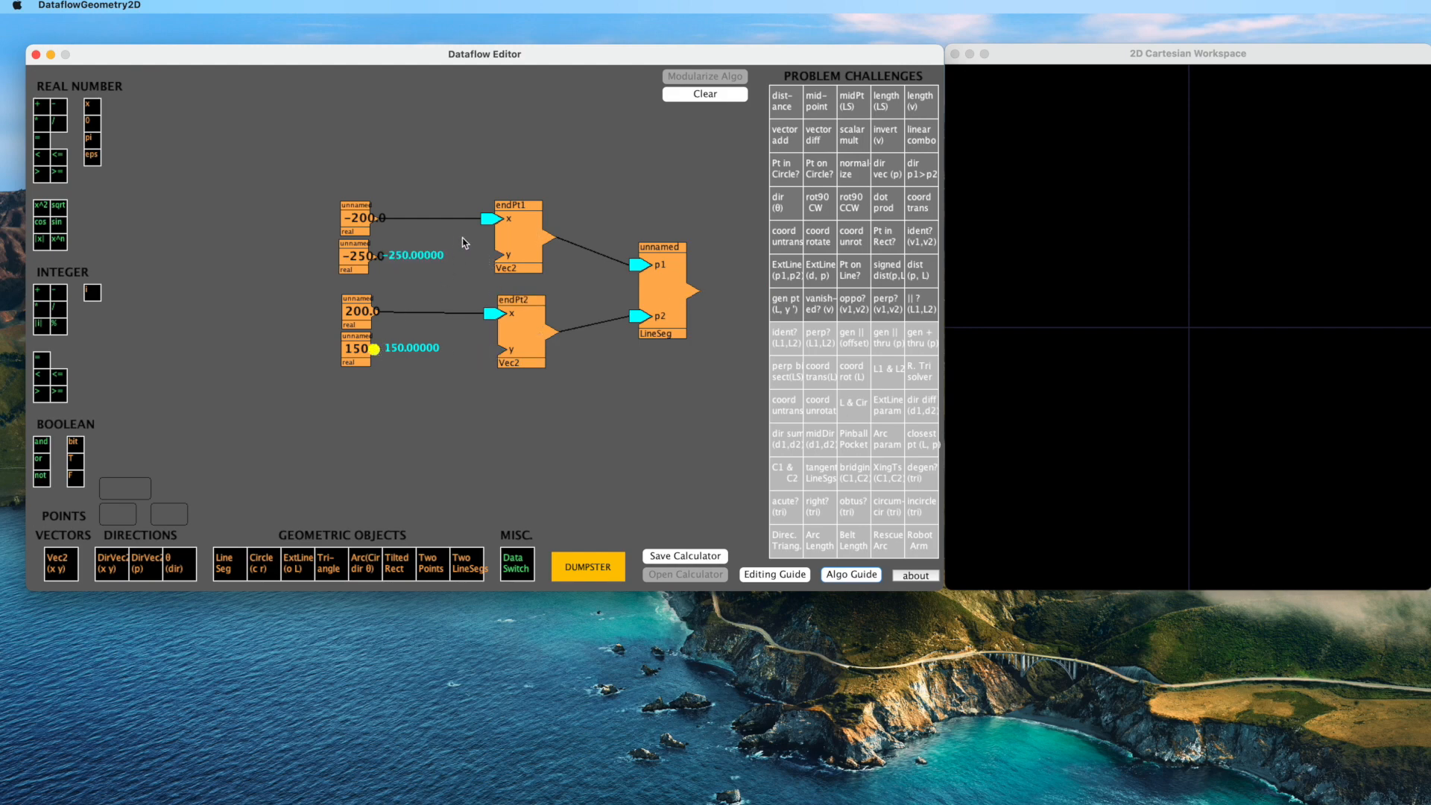
pyautogui.click(498, 255)
pyautogui.click(501, 349)
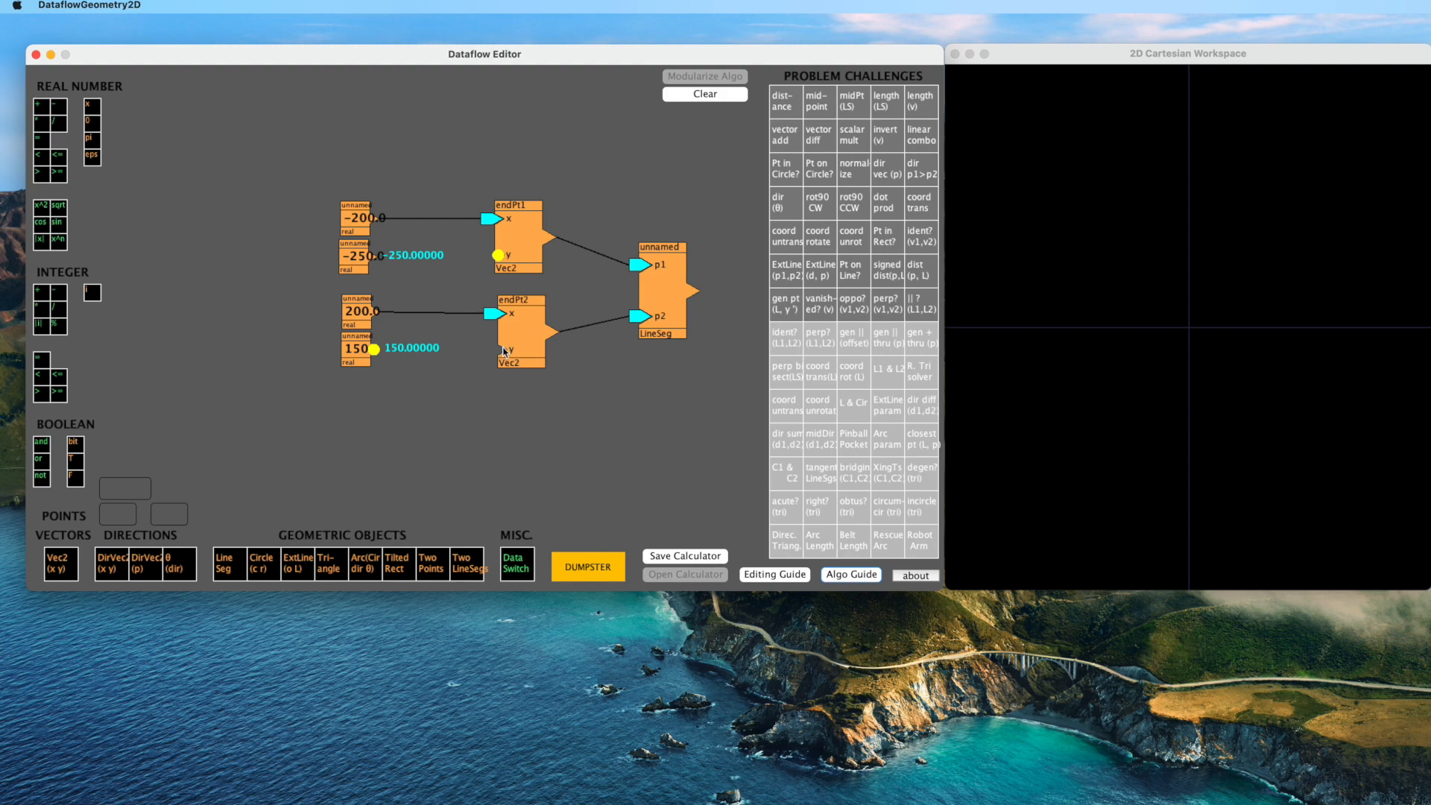
pyautogui.click(374, 348)
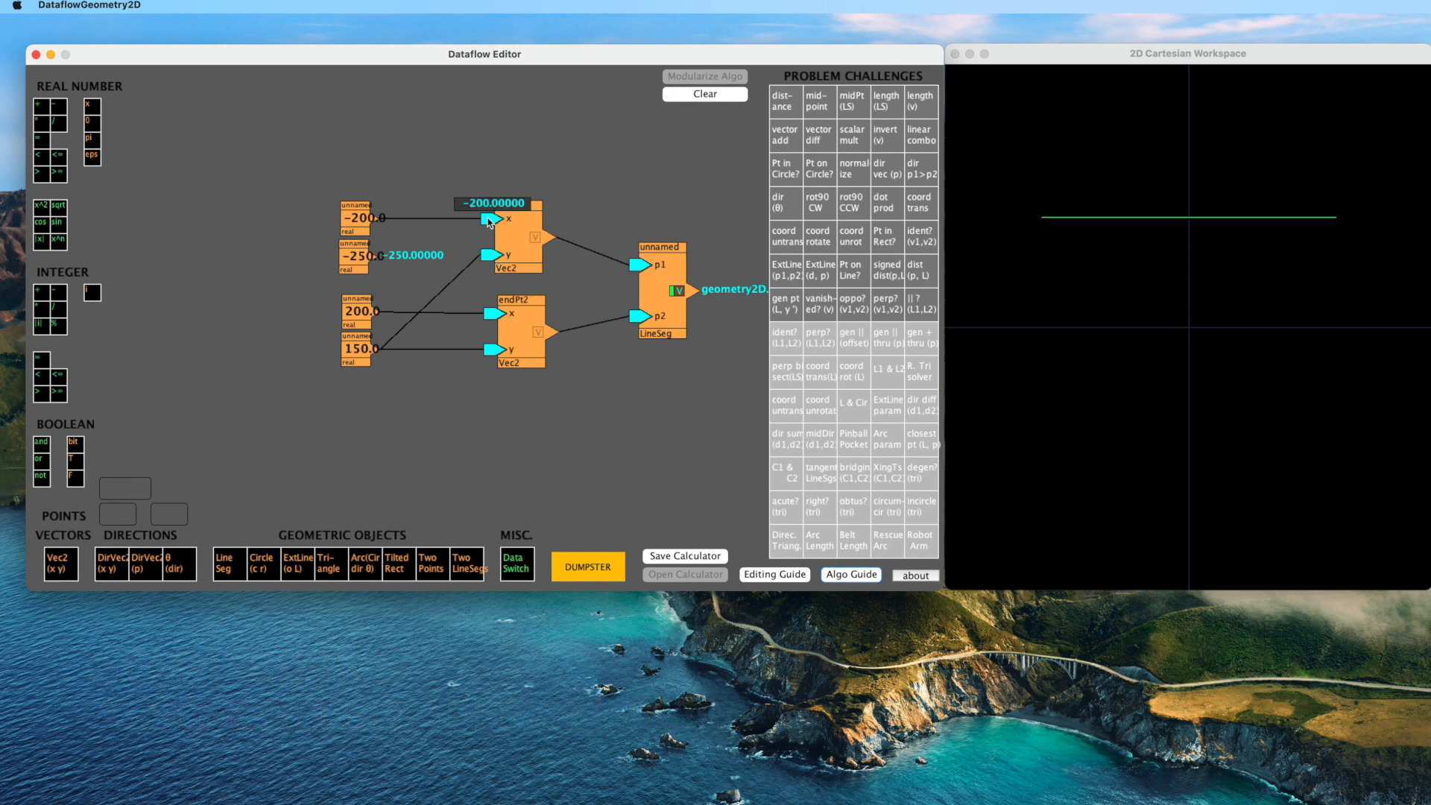
pyautogui.moveTo(490, 351)
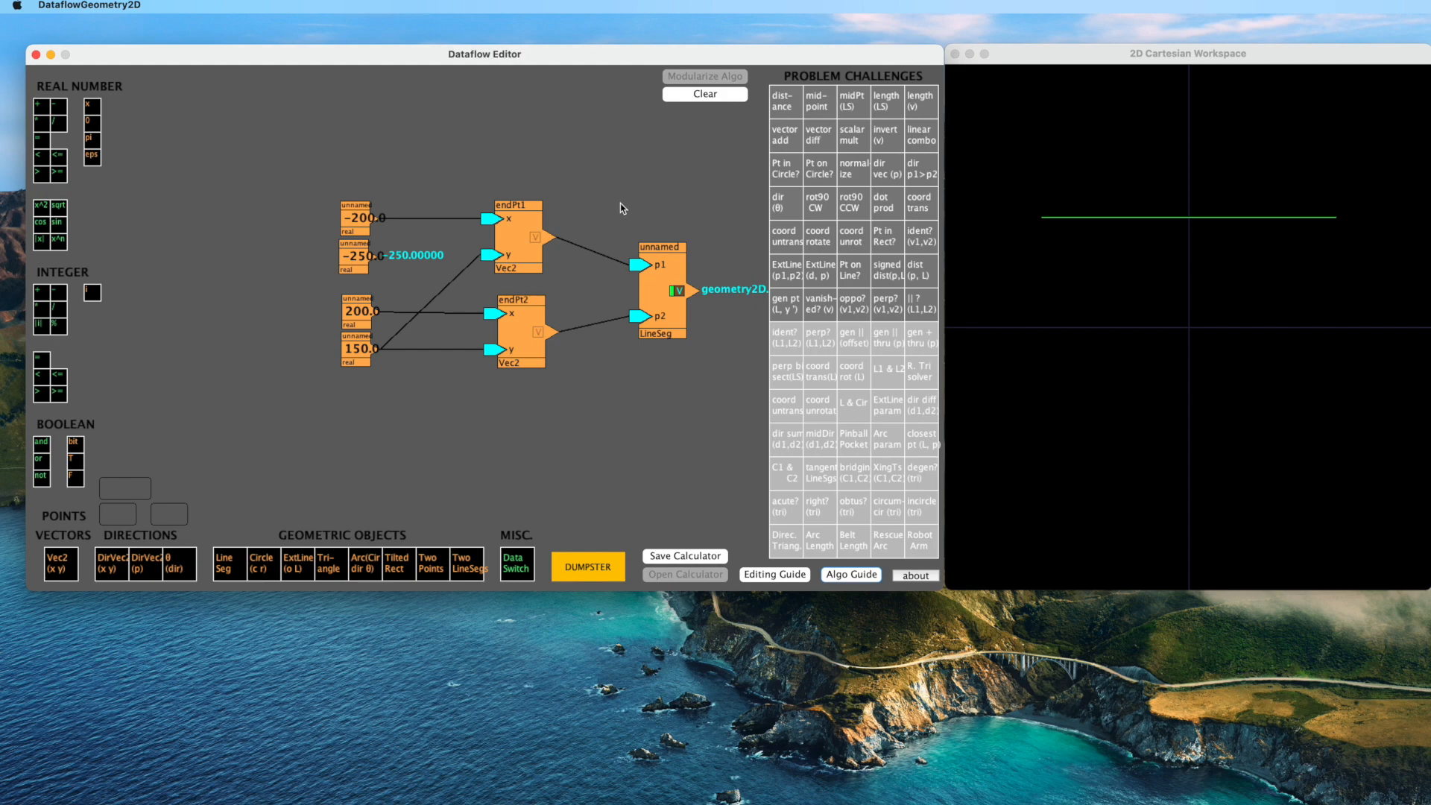
# Nudge the LineSeg node slightly upward and close the Dataflow Editor.
pyautogui.moveTo(649, 293); pyautogui.dragTo(647, 287)
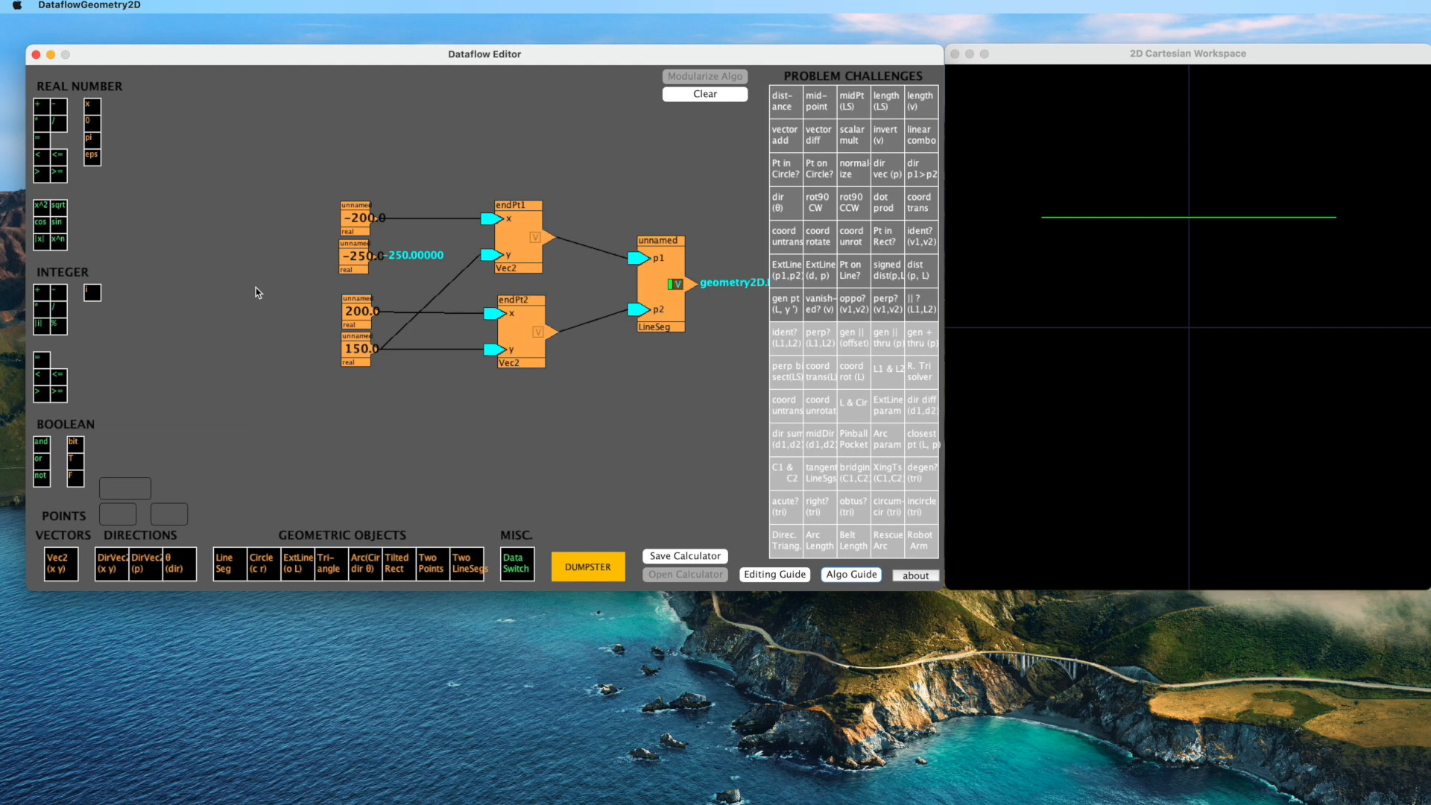
pyautogui.click(36, 54)
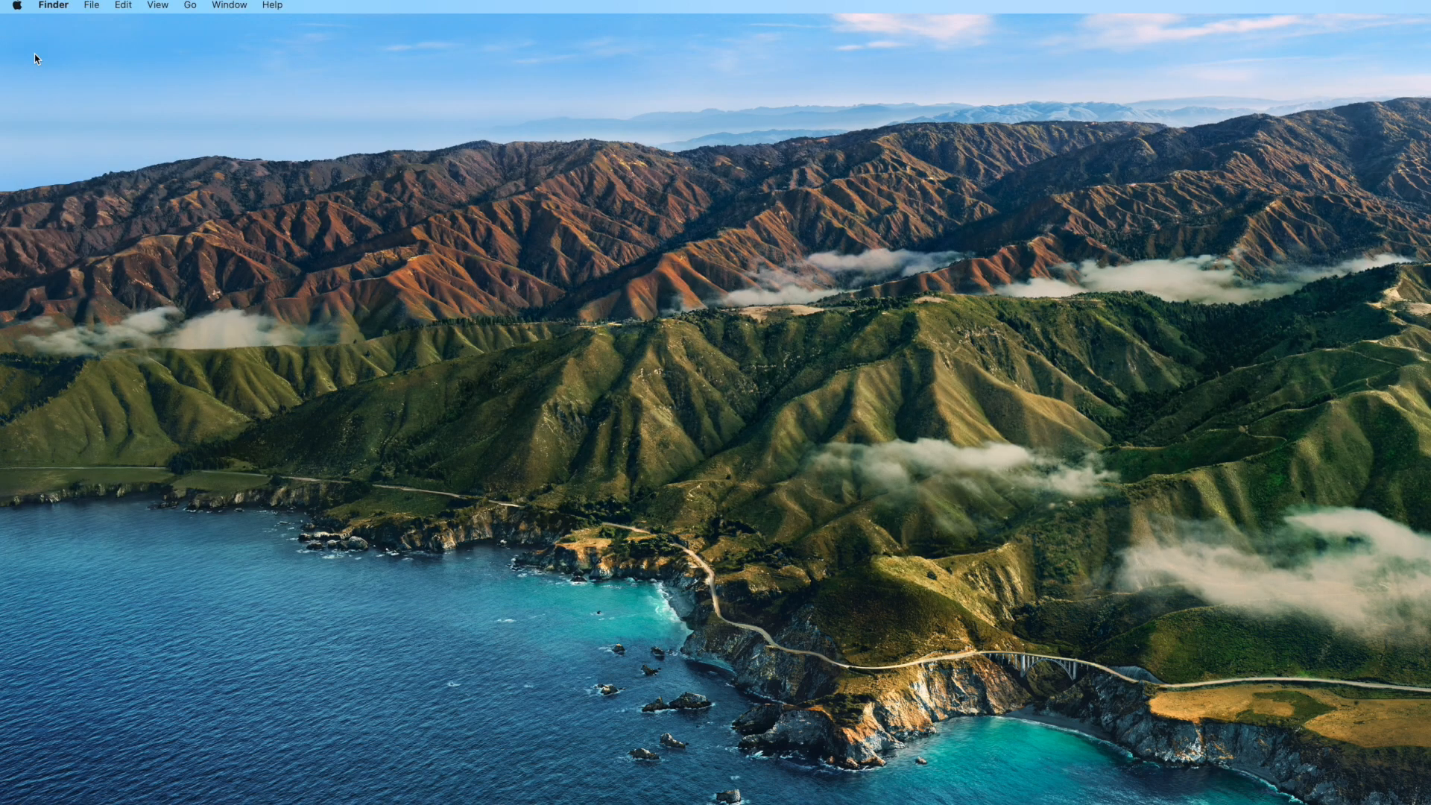